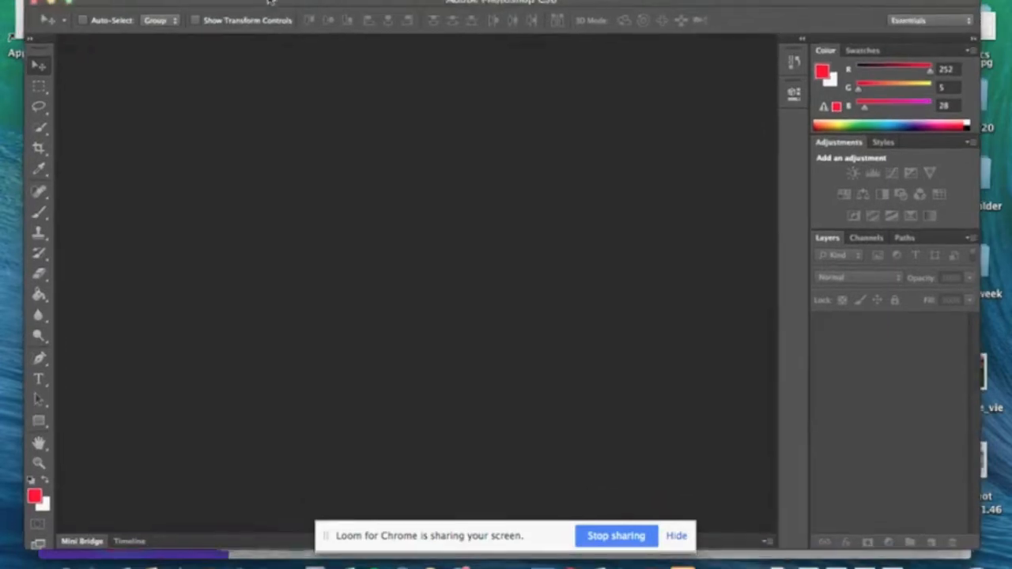
Find the portrait photo by searching for "BO" and open BO 2.jpg
click(126, 0)
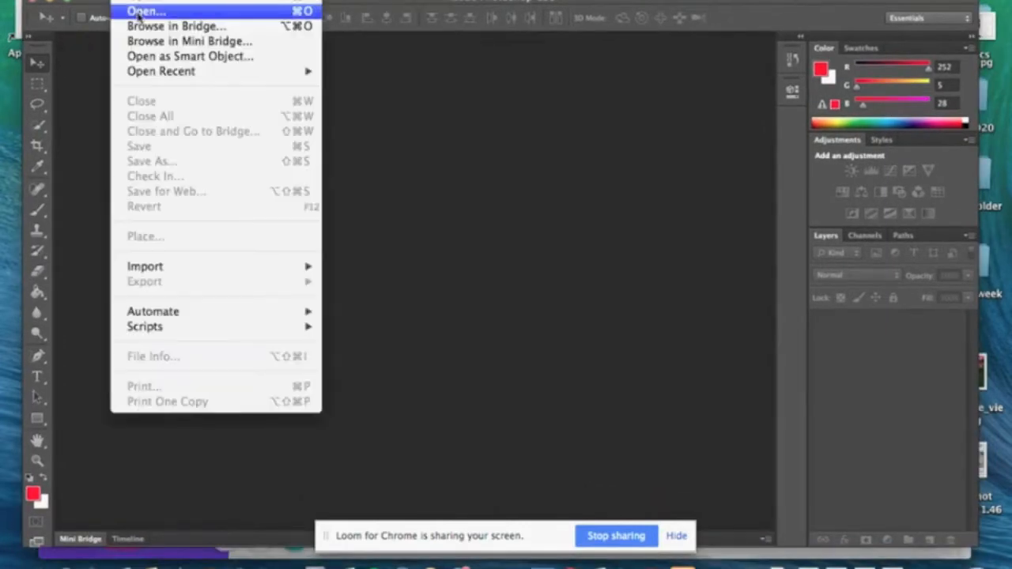
click(140, 11)
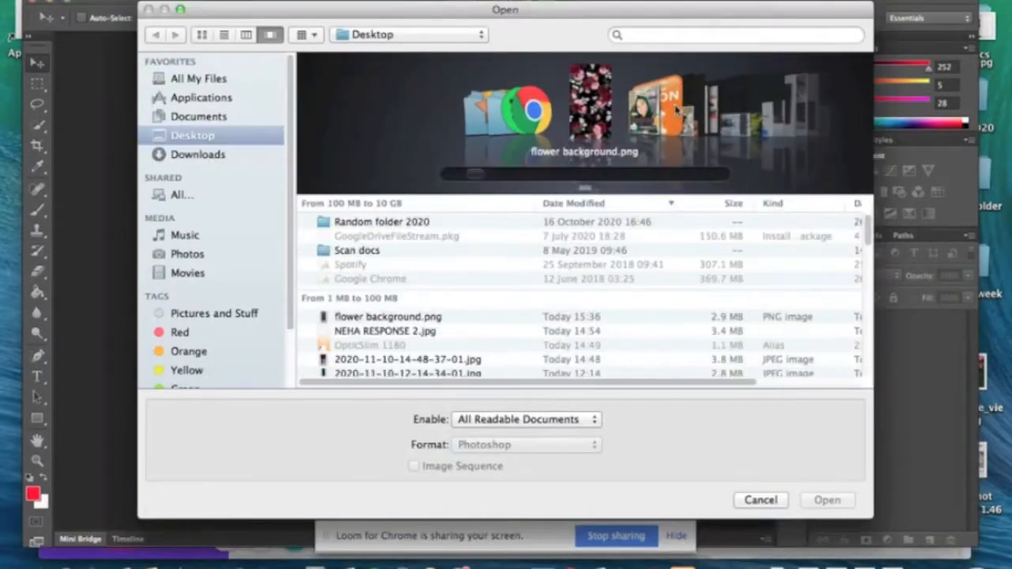
click(634, 32)
text(8)
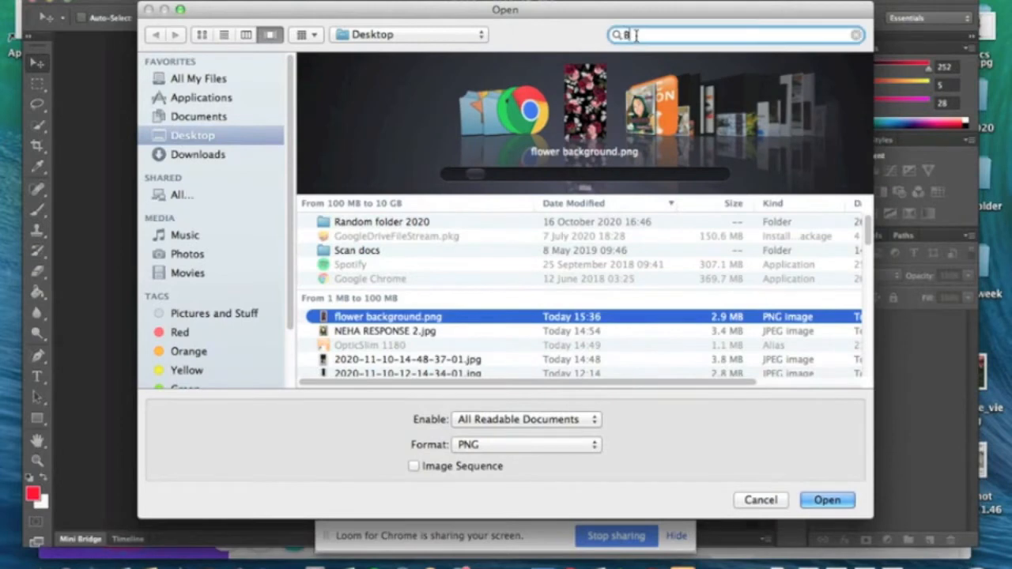
text(O)
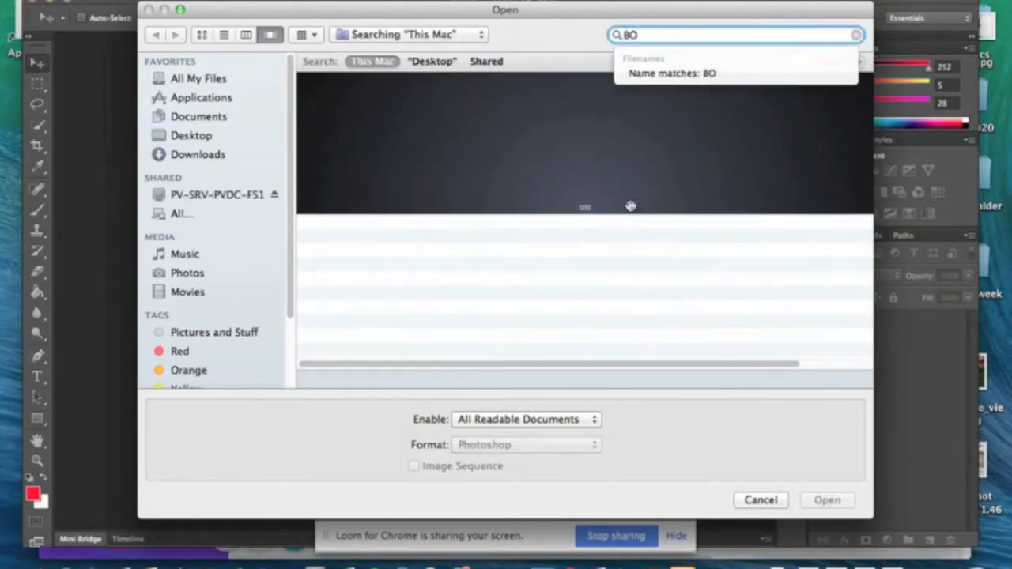
click(388, 245)
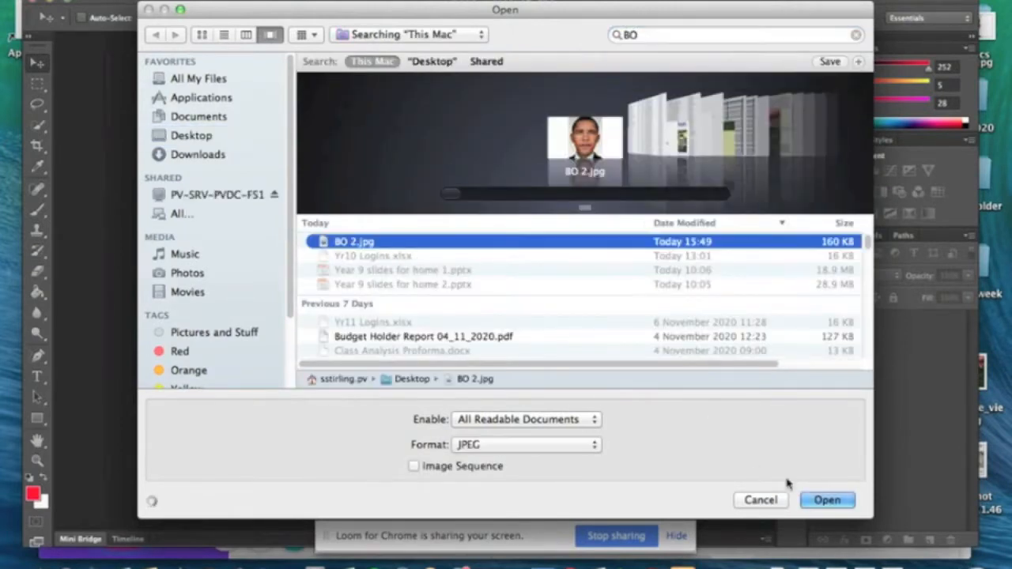
click(828, 500)
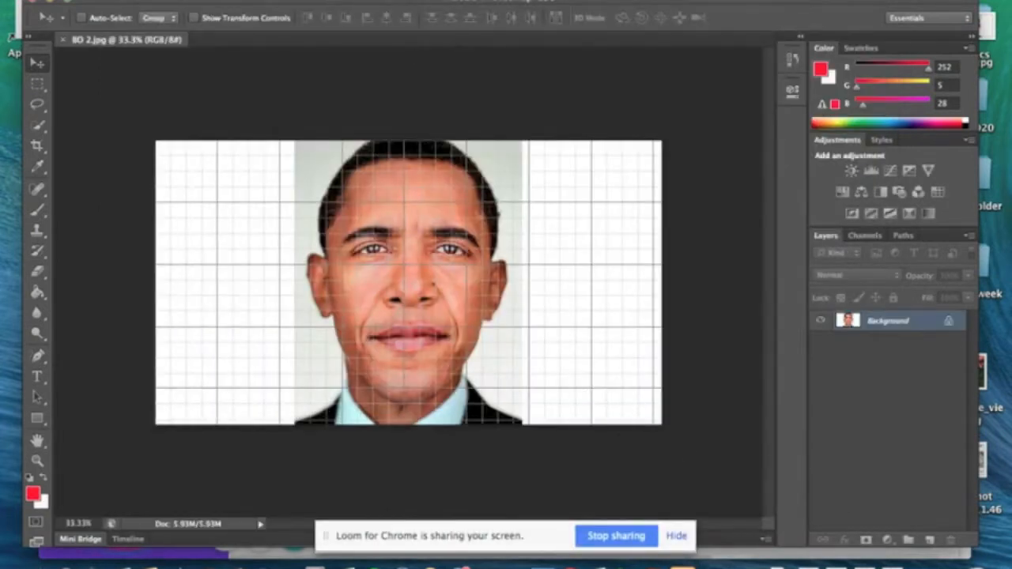
Hide the grid over the portrait and move the program window to uncover the browser behind it
click(440, 1)
click(447, 222)
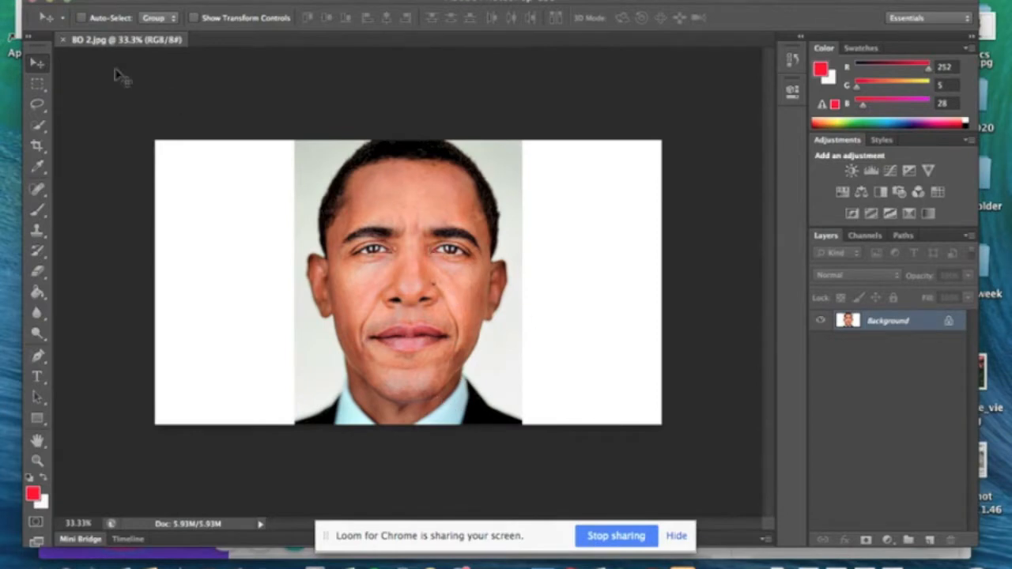
drag(494, 4, 494, 35)
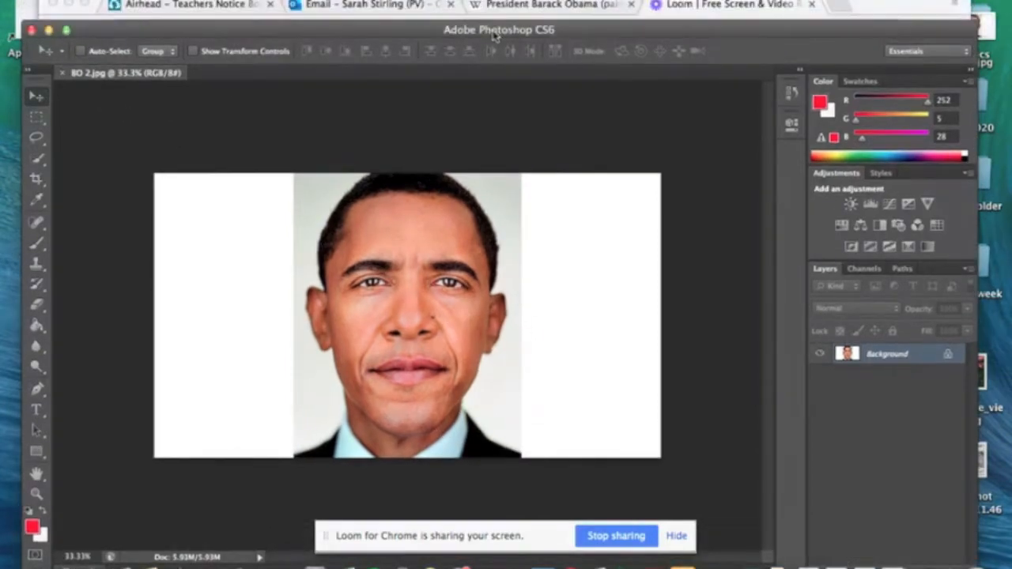
Switch to Chrome, examine the enlarged President Barack Obama painting by Kehinde Wiley on Wikipedia, and return to Photoshop
click(530, 7)
scroll(962, 206, down, 2)
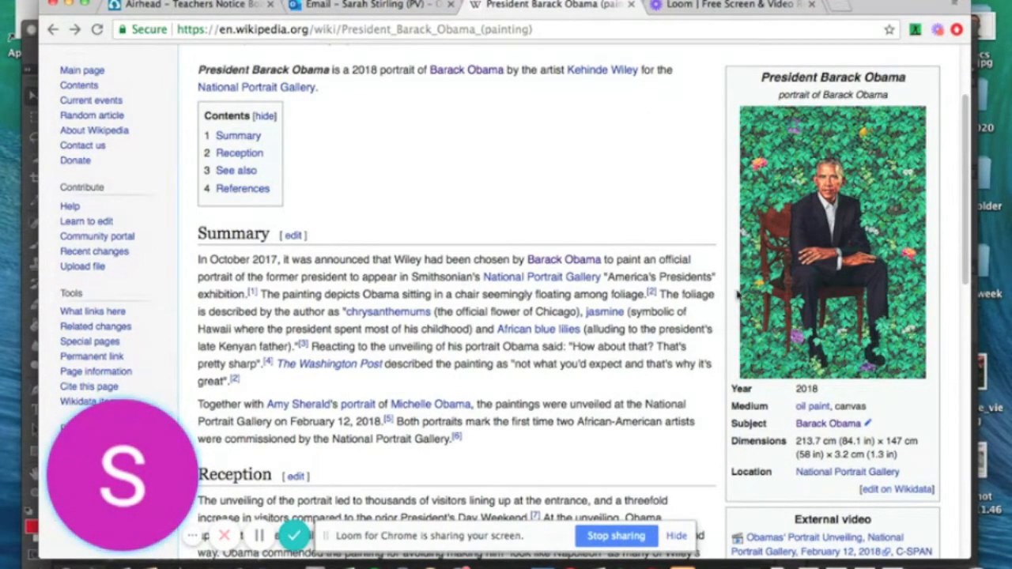
click(790, 223)
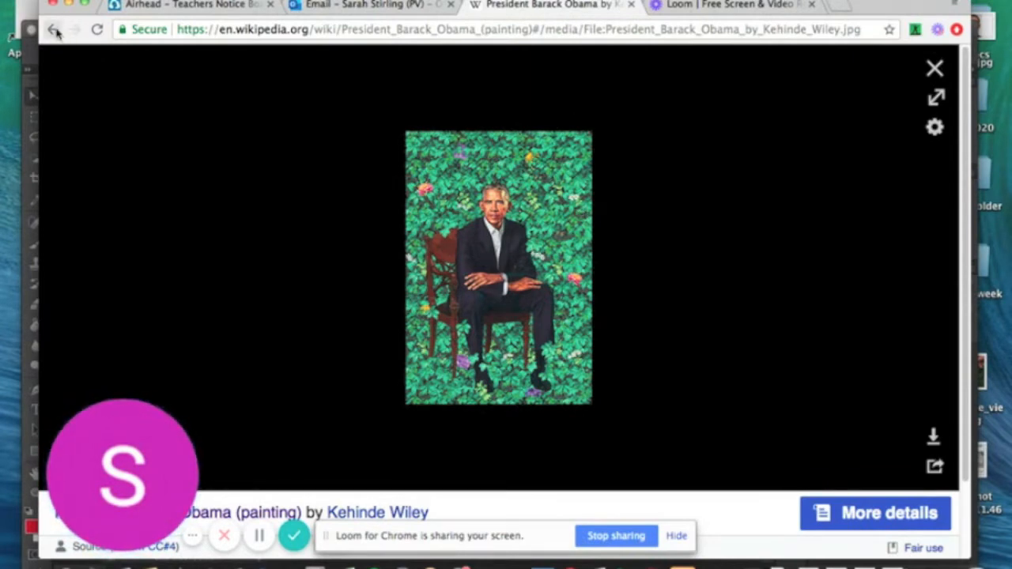
click(976, 102)
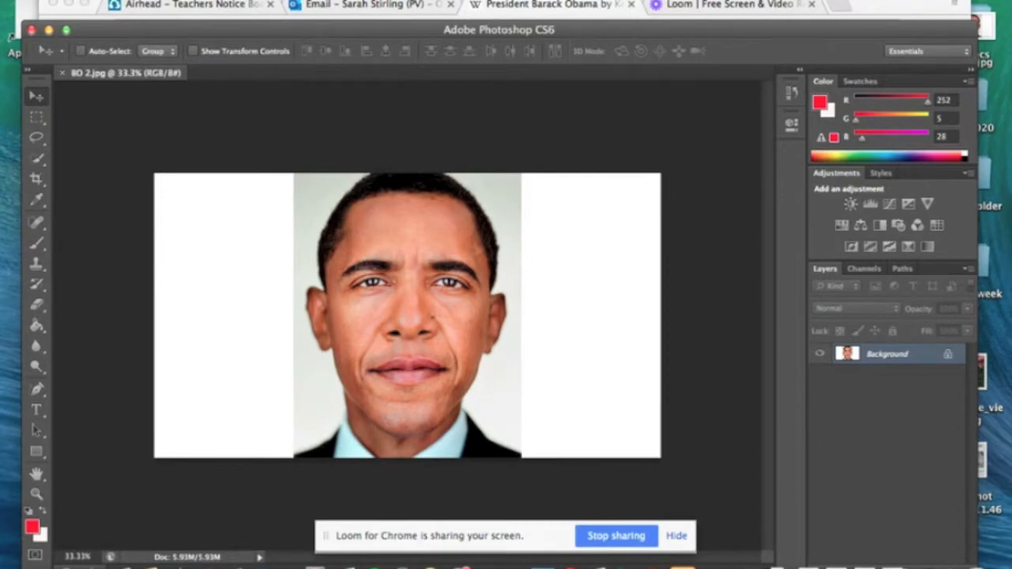
Search the files for "flo" and open depositphotos_81286028-stock-photo-flower-background-a-background-from.jpg as a separate document
click(150, 0)
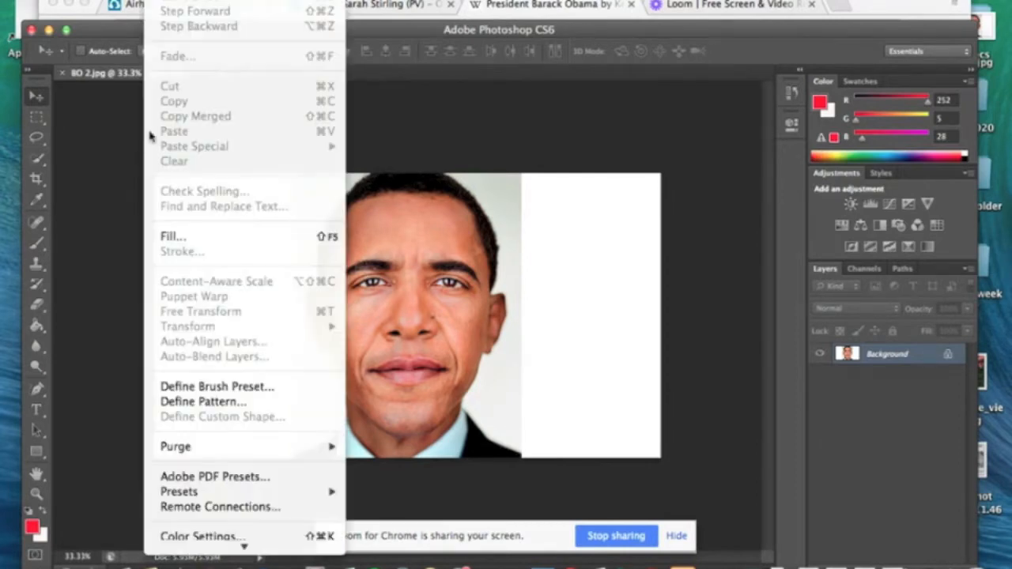
click(124, 10)
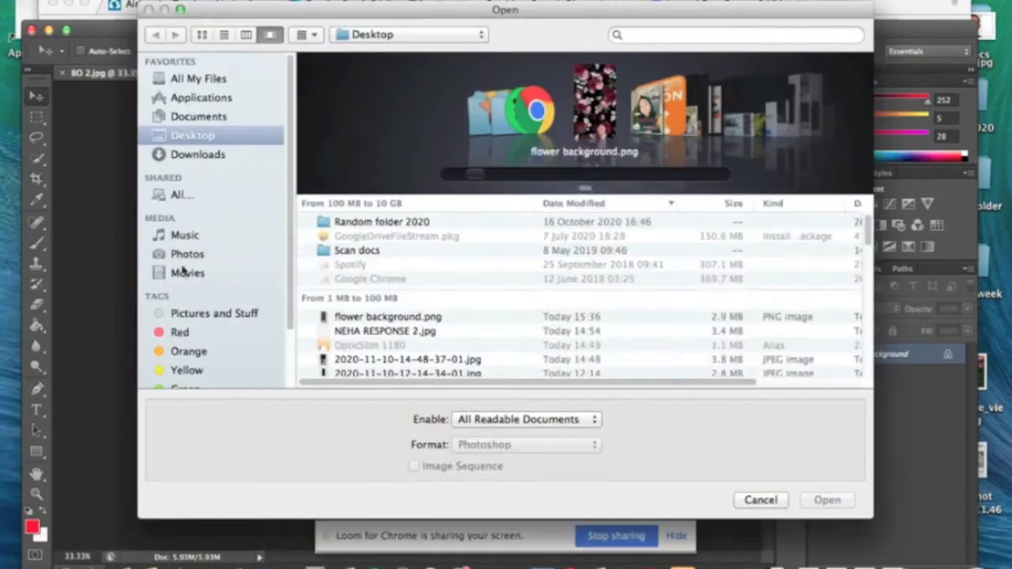
click(431, 317)
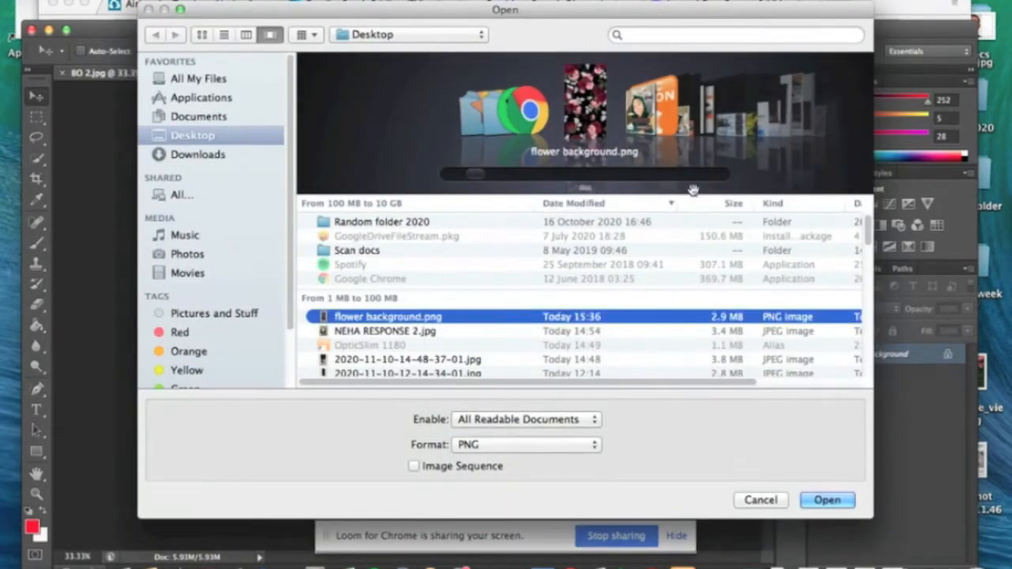
click(674, 35)
text(flo)
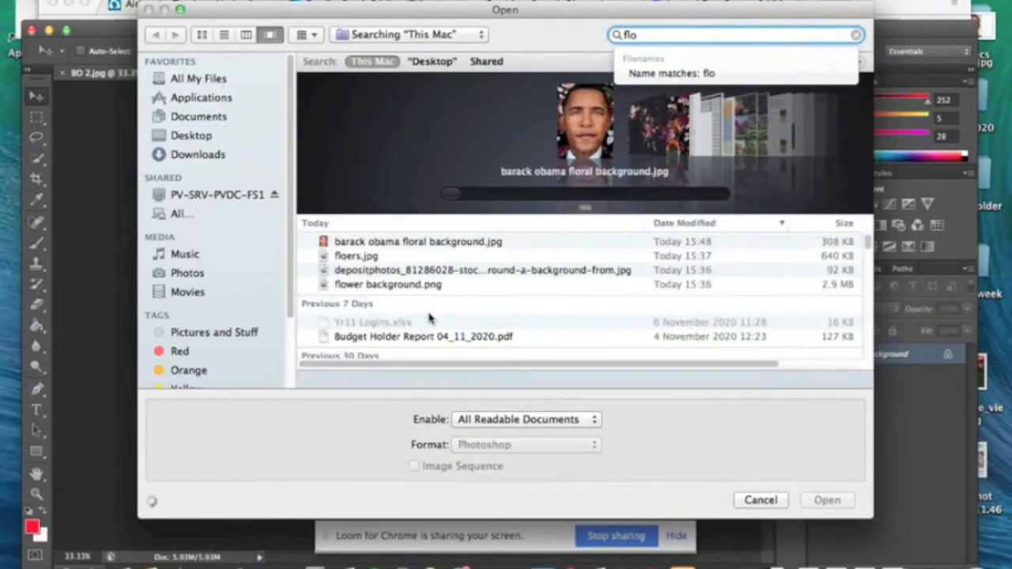
click(374, 261)
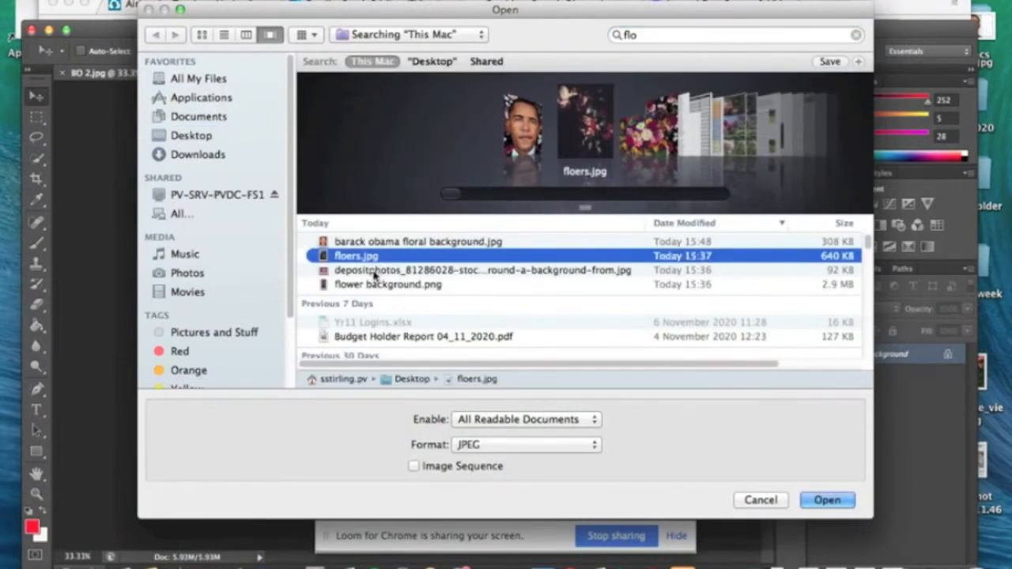
click(378, 272)
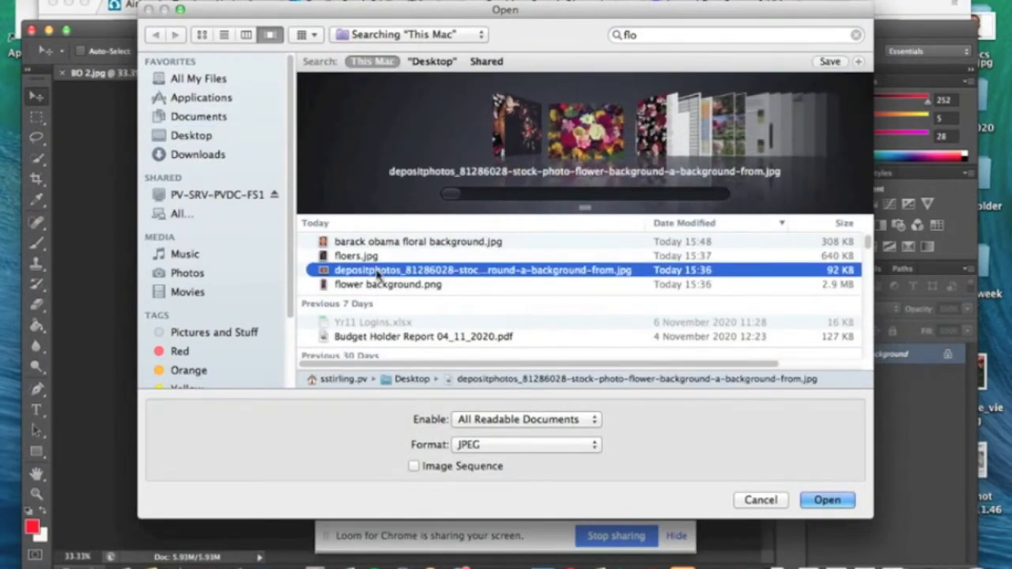
click(827, 500)
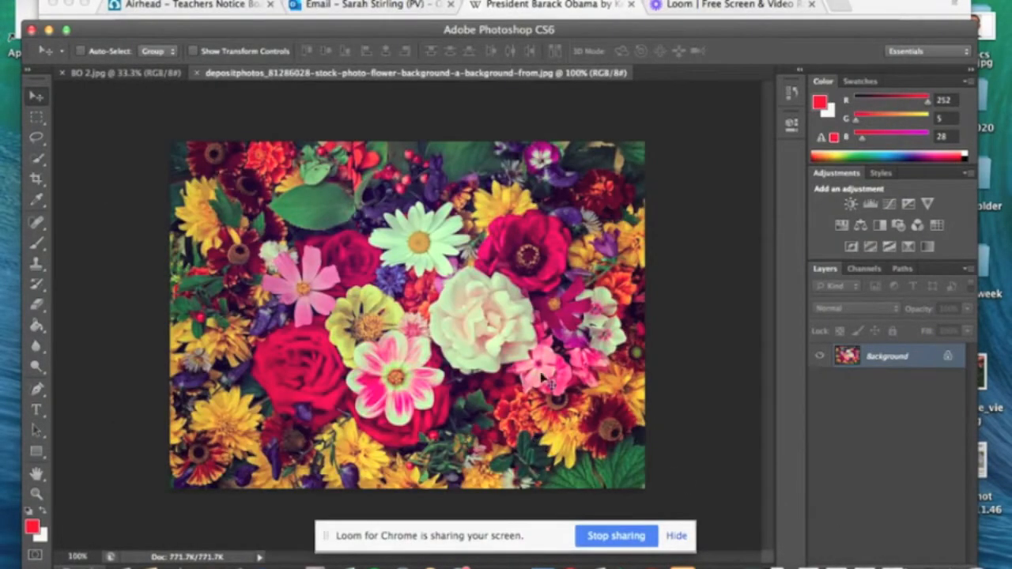
Crop the white areas off both sides of the portrait in BO 2.jpg and switch to the Move tool
click(122, 74)
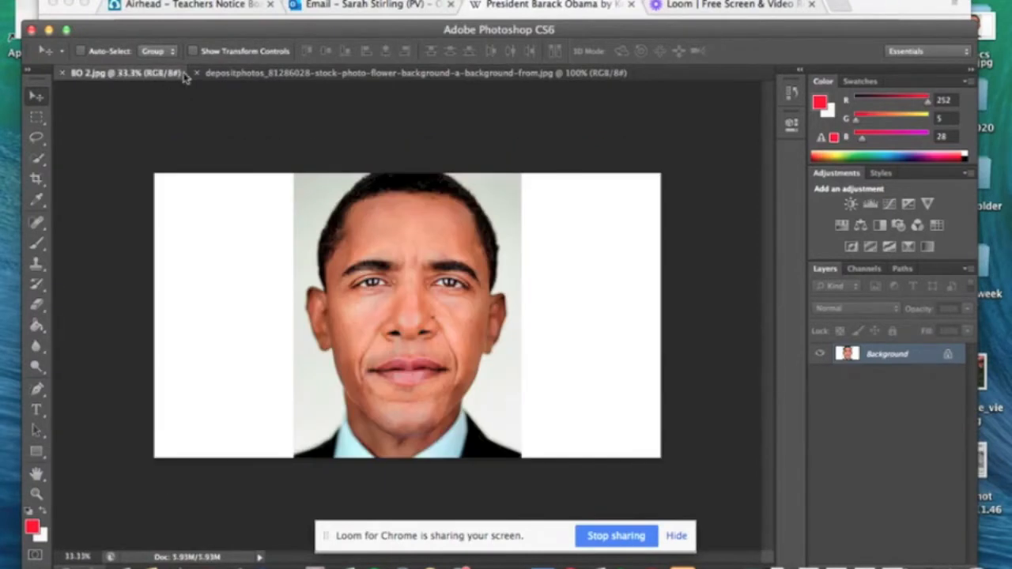
click(35, 178)
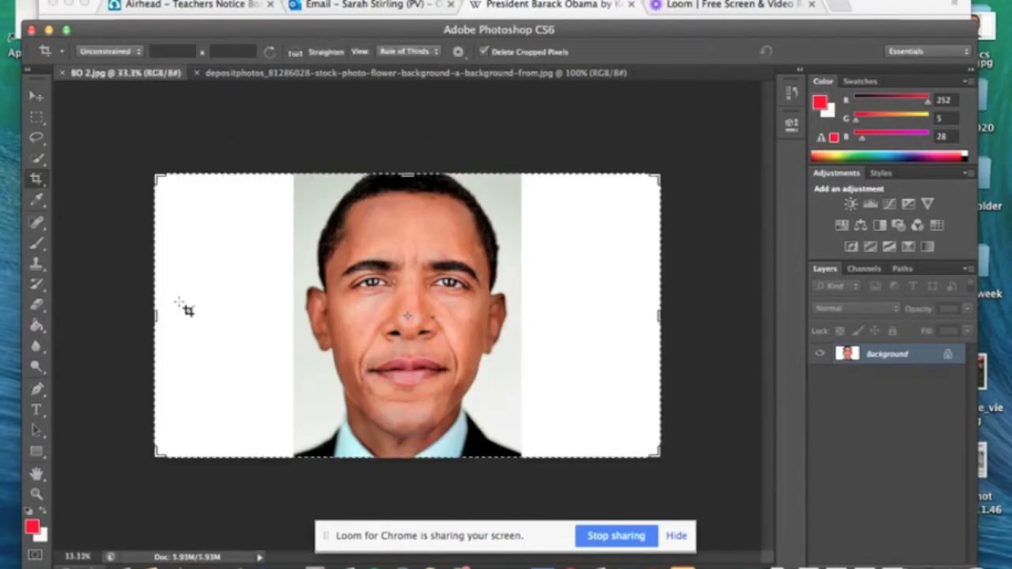
drag(155, 316, 225, 315)
drag(593, 315, 516, 308)
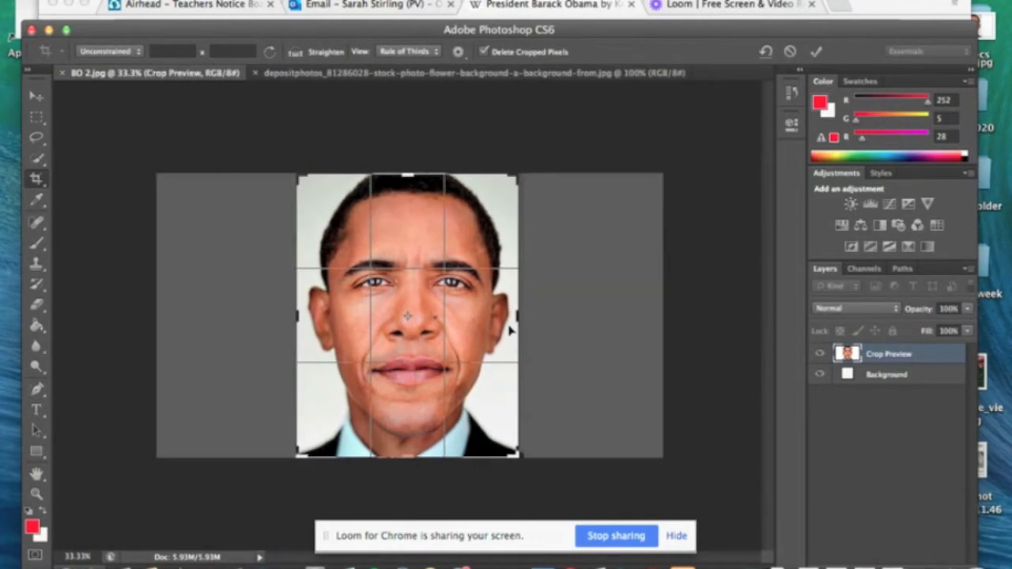
key(Return)
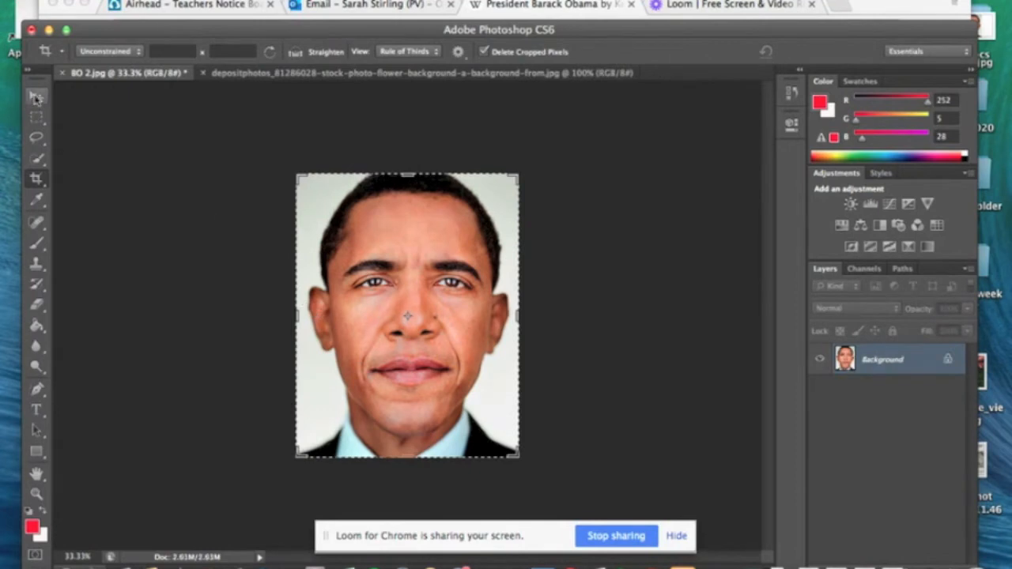
click(36, 96)
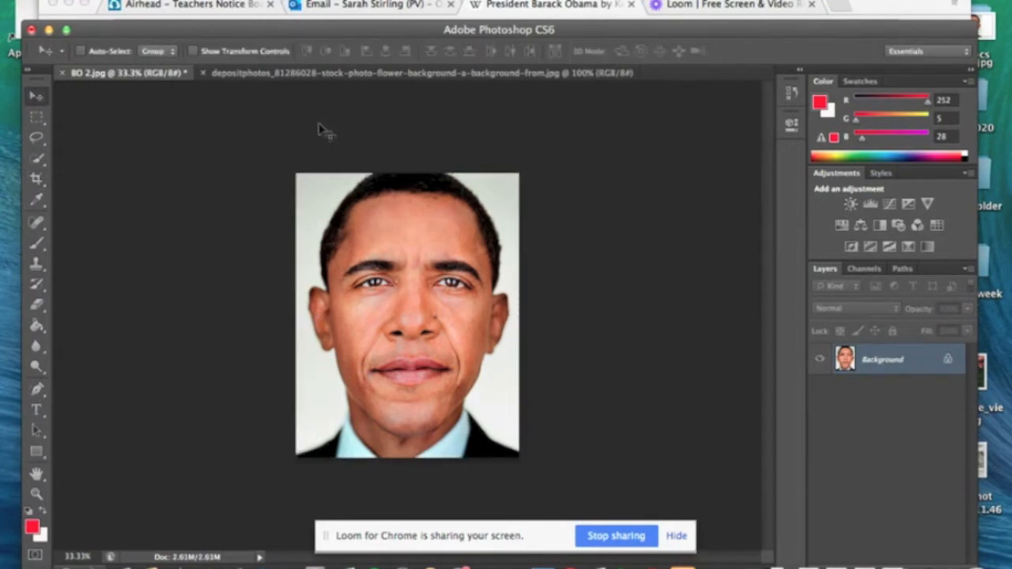
Try moving the cropped portrait into the flower document as a layer and undo its placement
mouse_move(363, 221)
mouse_down()
mouse_move(368, 75)
mouse_move(368, 218)
mouse_up()
drag(501, 219, 399, 229)
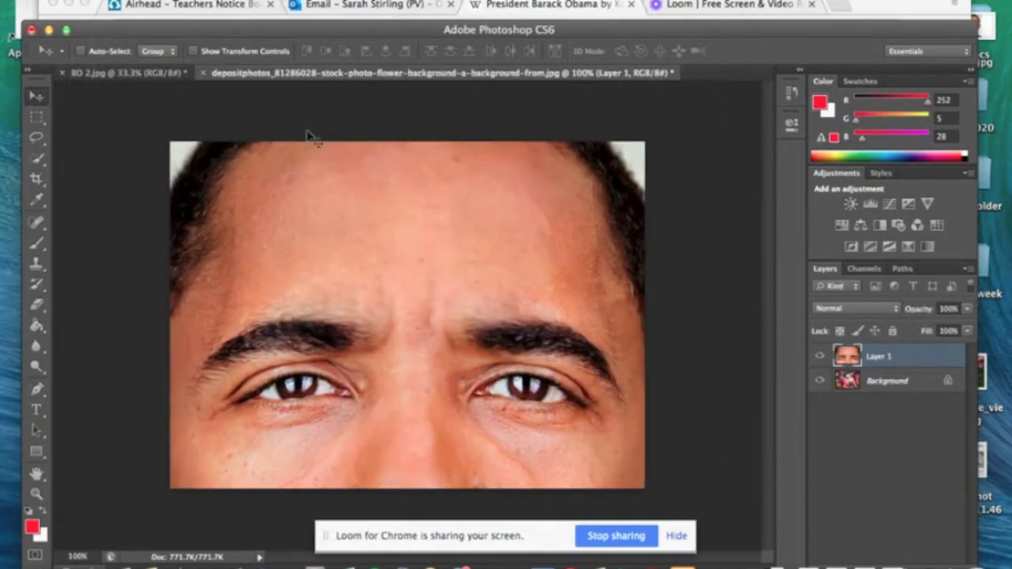
click(162, 0)
click(178, 26)
click(162, 0)
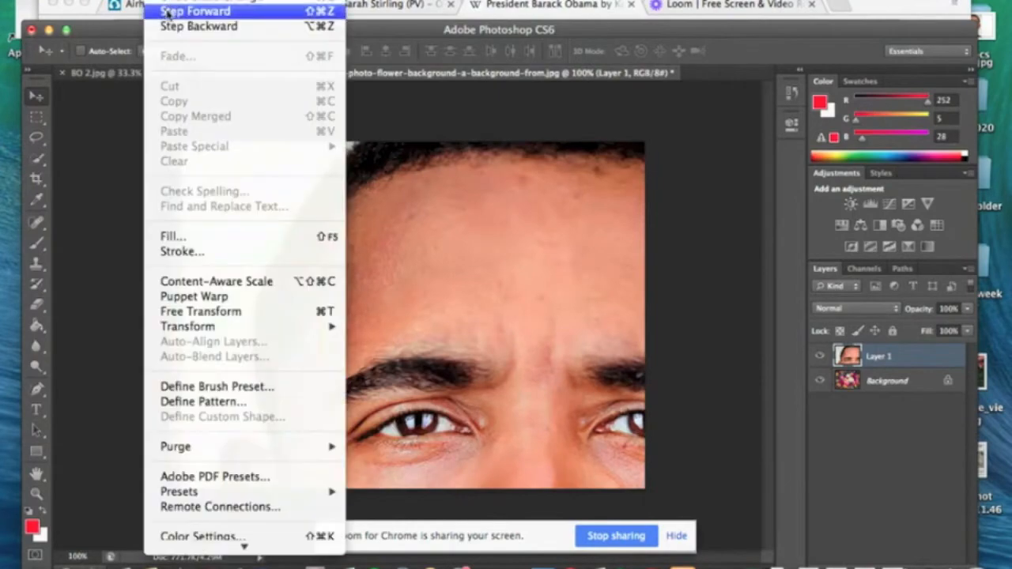
click(169, 26)
key(alt+super+z)
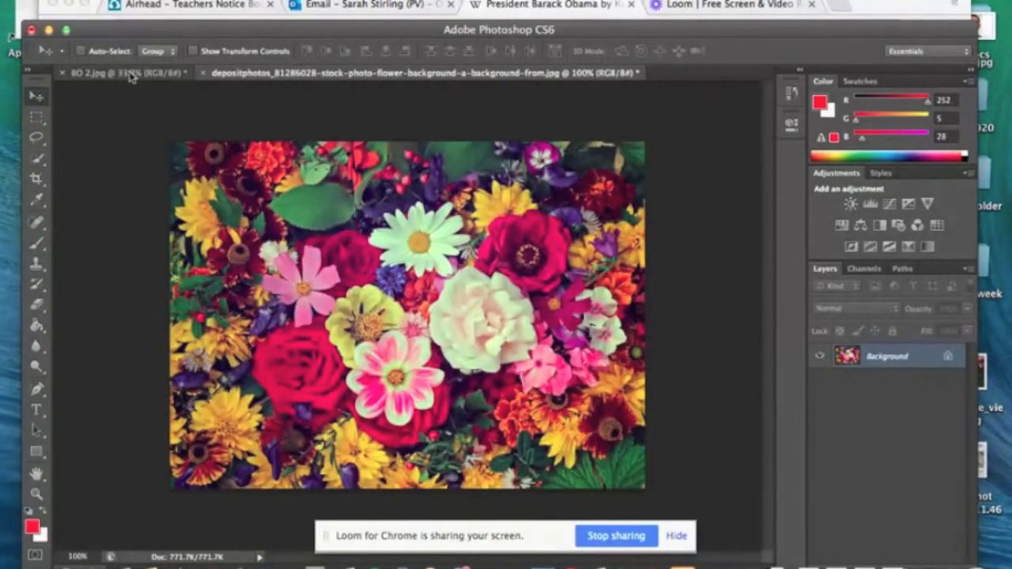
Resize the BO 2.jpg portrait to a document width of 5 cm with proportions constrained
click(130, 72)
click(262, 75)
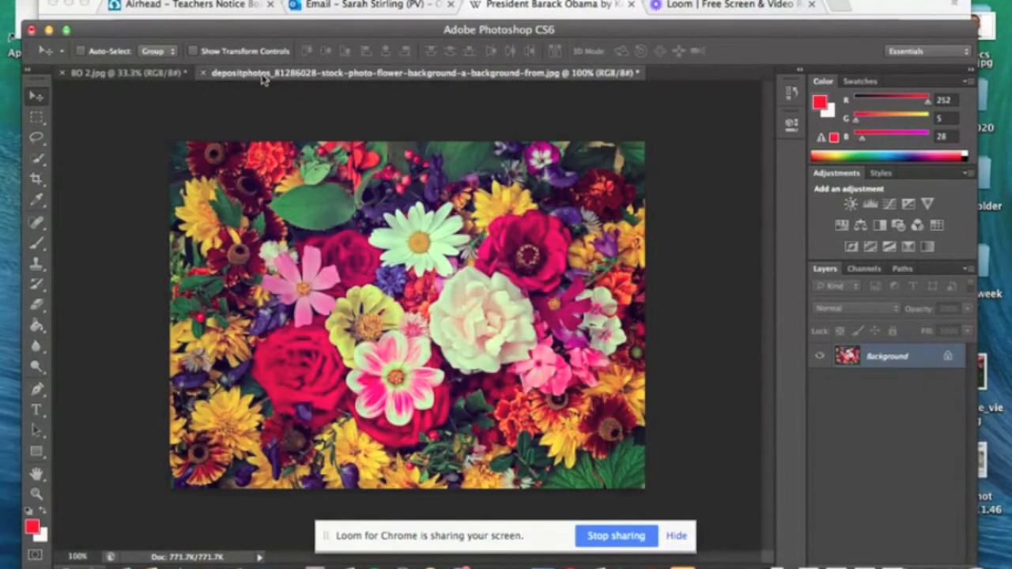
click(131, 73)
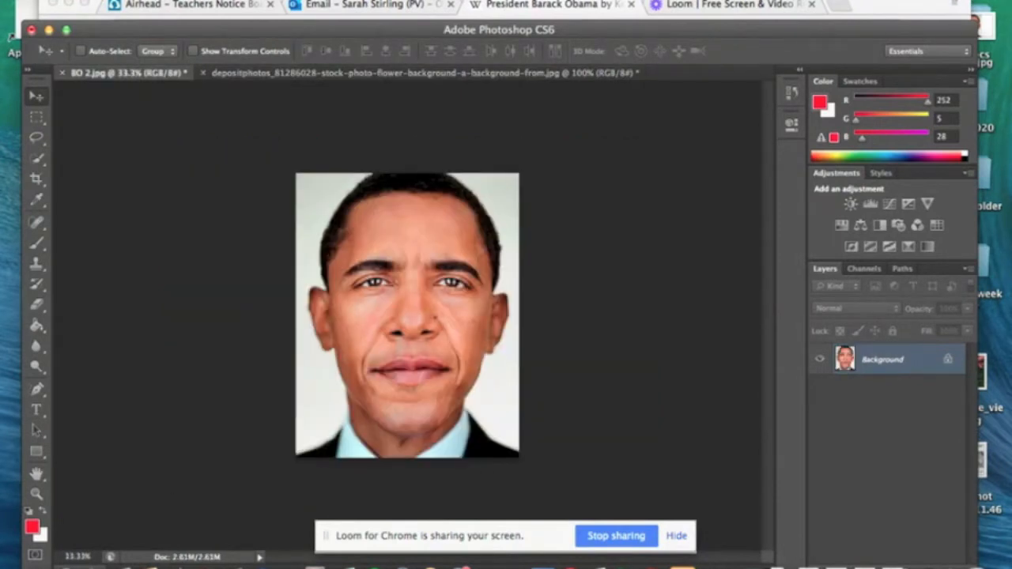
click(193, 1)
mouse_move(161, 1)
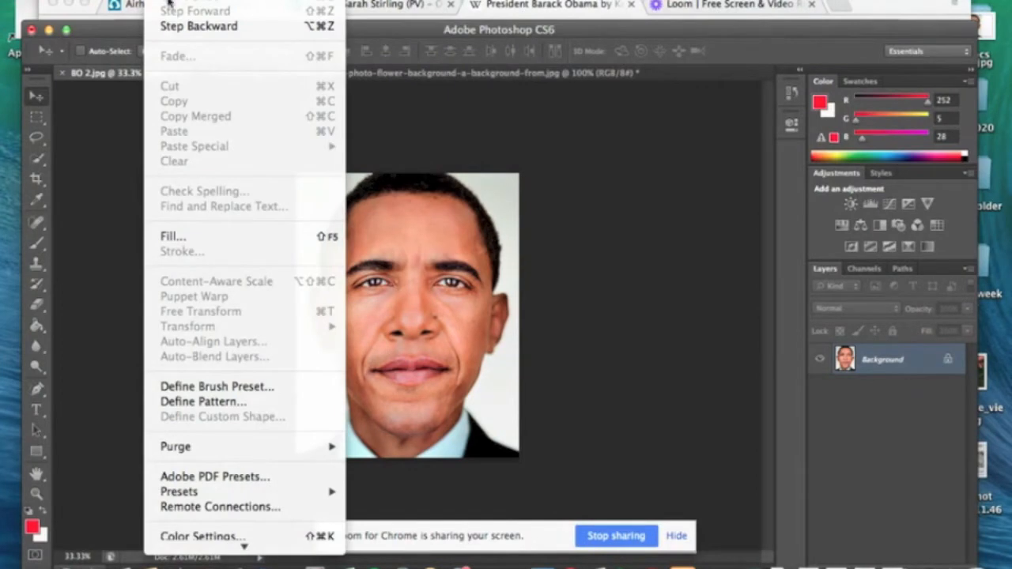
mouse_move(193, 1)
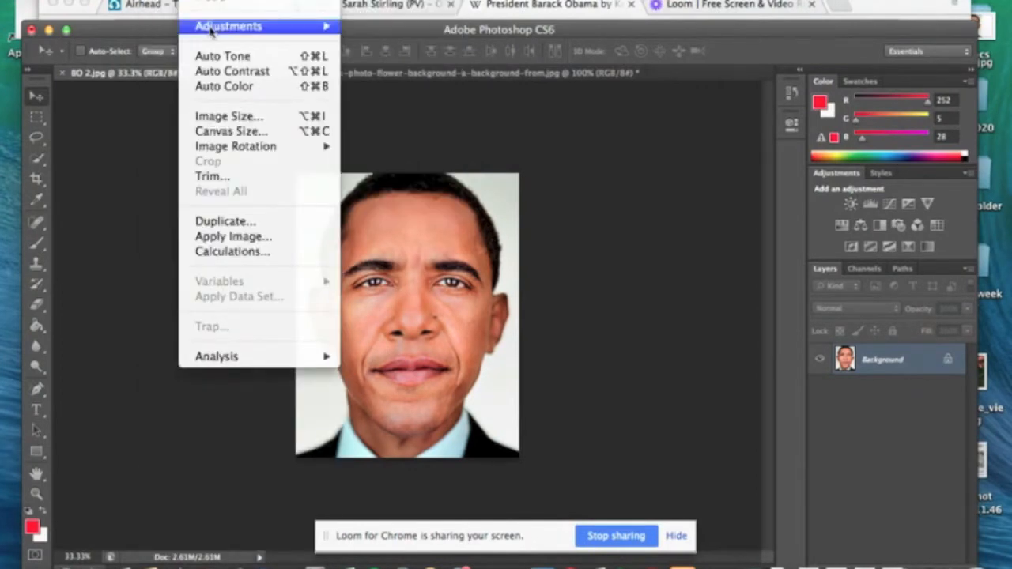
click(234, 119)
key(Tab)
key(Tab)
text(5)
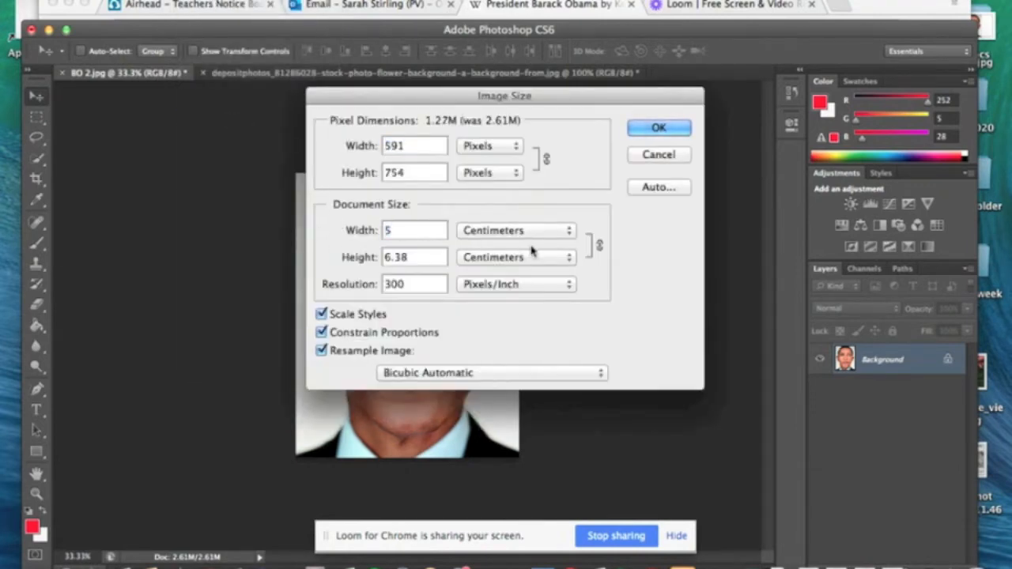
key(Return)
Resize the flower background image to a document width of 30 cm
click(384, 73)
click(164, 1)
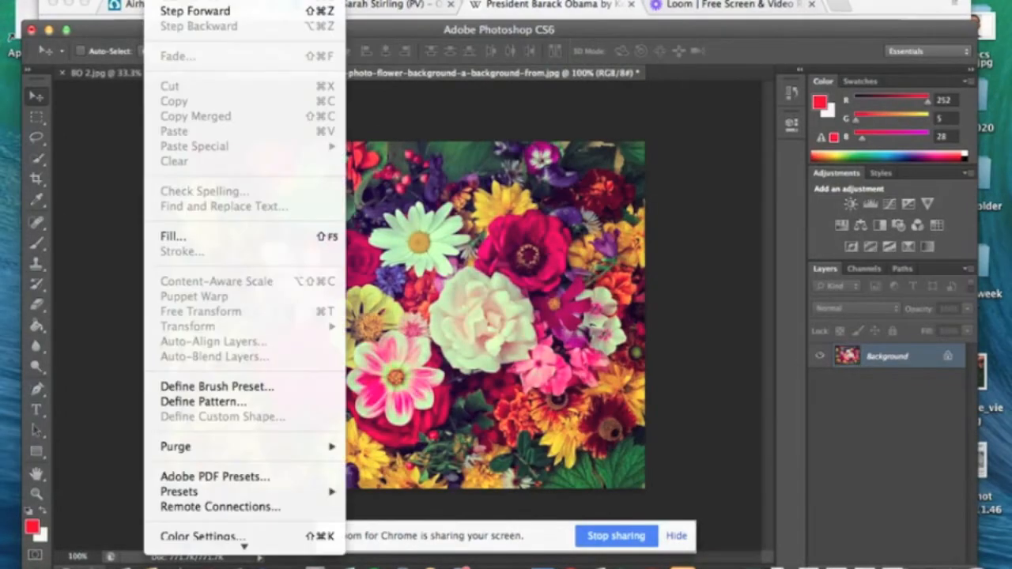
mouse_move(198, 1)
click(229, 113)
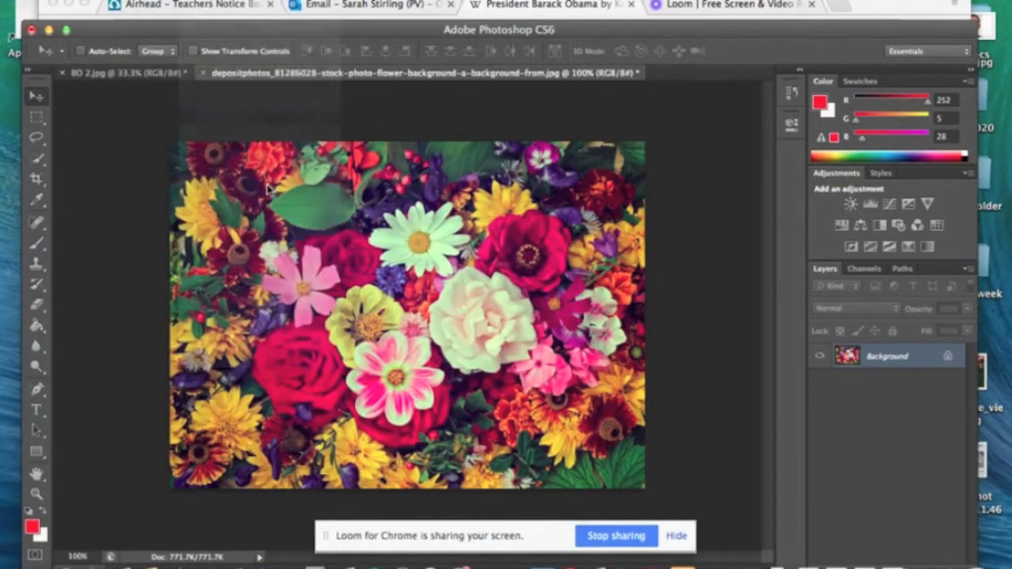
double_click(399, 230)
text(30)
key(Return)
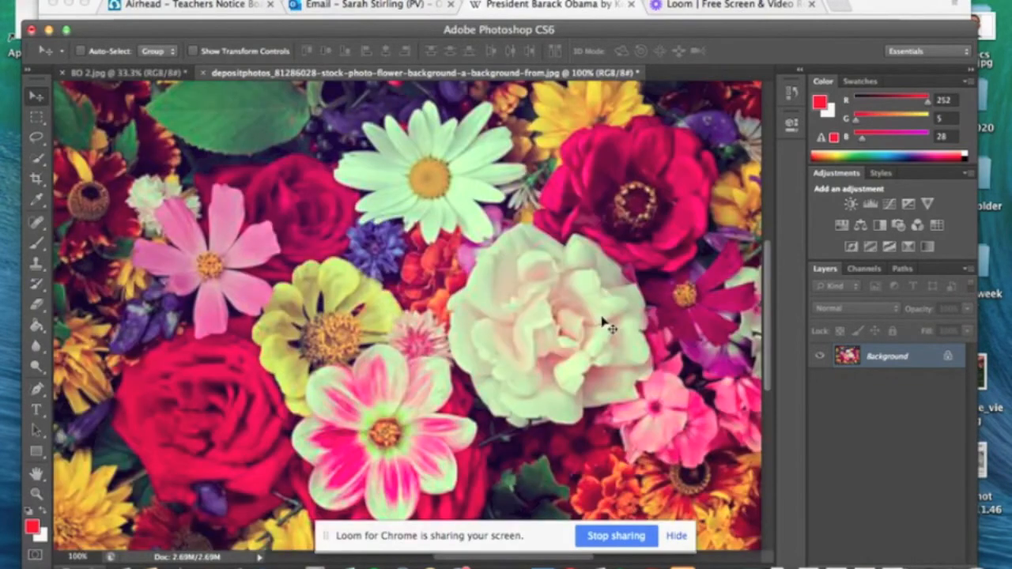
key(super+minus)
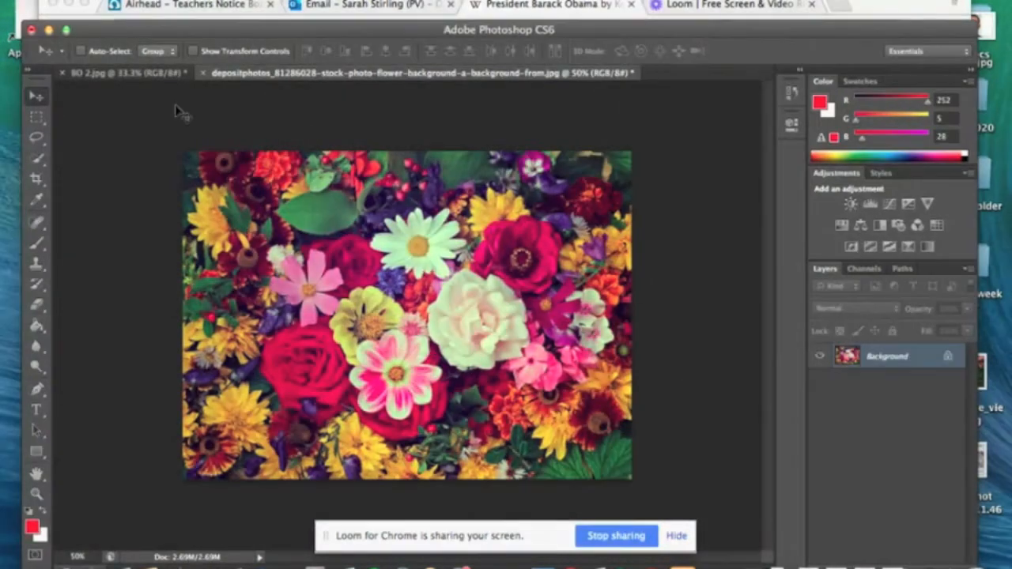
Move the BO 2.jpg portrait into the flower document as a layer, aligning its lower edge with the background's lower edge
click(124, 74)
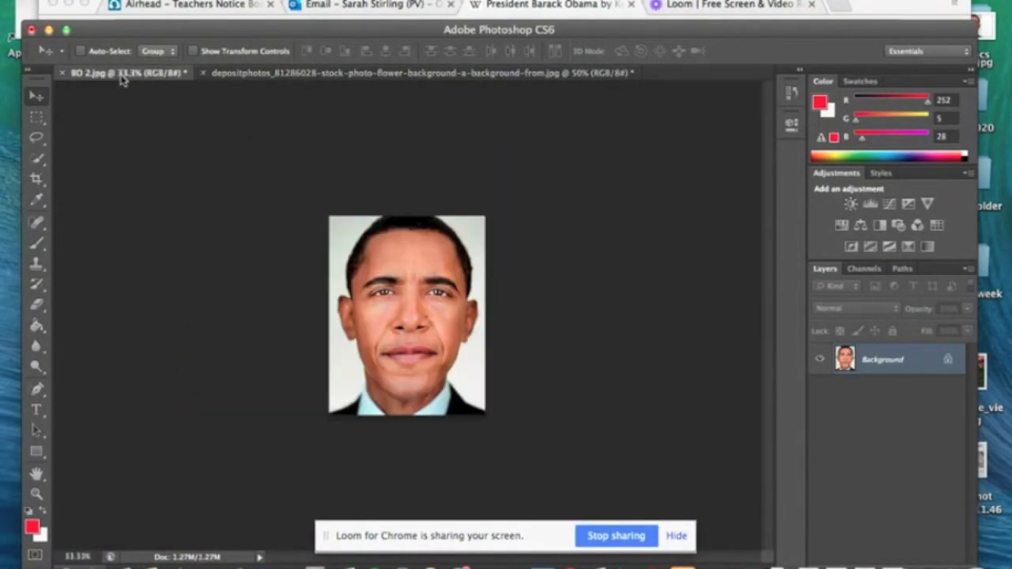
mouse_move(389, 238)
mouse_down()
mouse_move(411, 75)
mouse_move(382, 237)
mouse_up()
drag(411, 282, 377, 276)
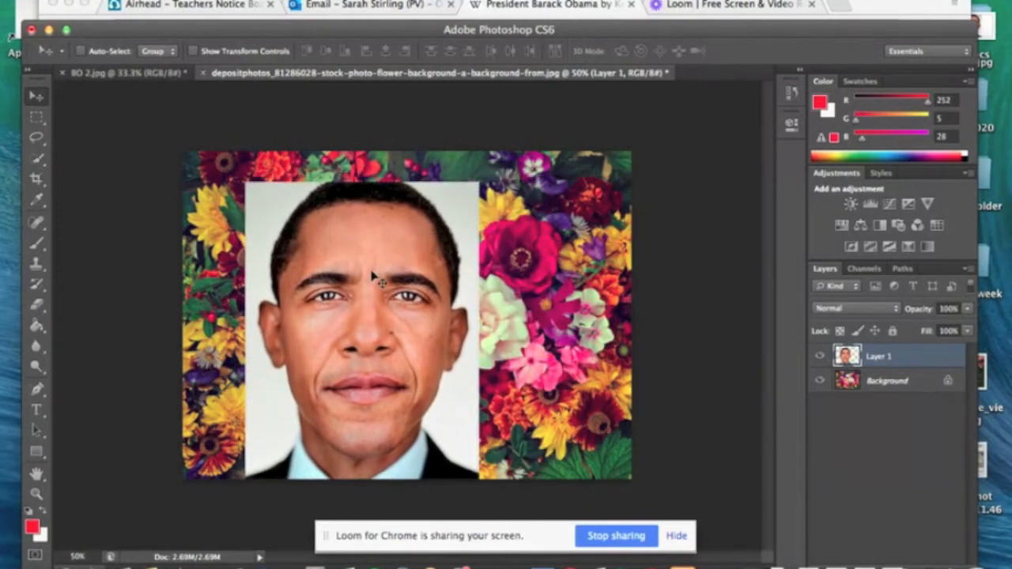
Quick-select and delete the white area beside the upper-left side of the head, then deselect
key(super+plus)
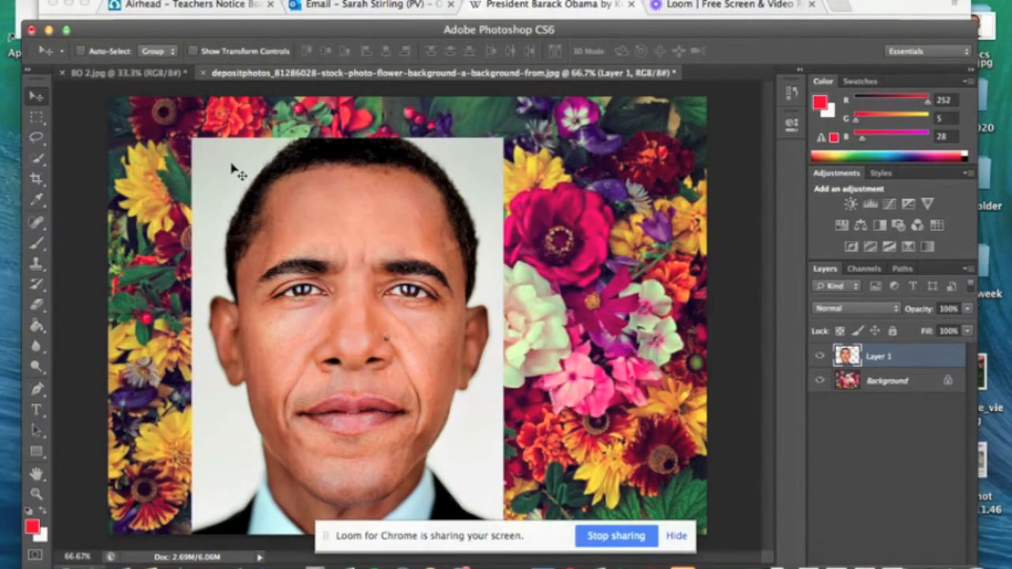
click(40, 160)
click(77, 161)
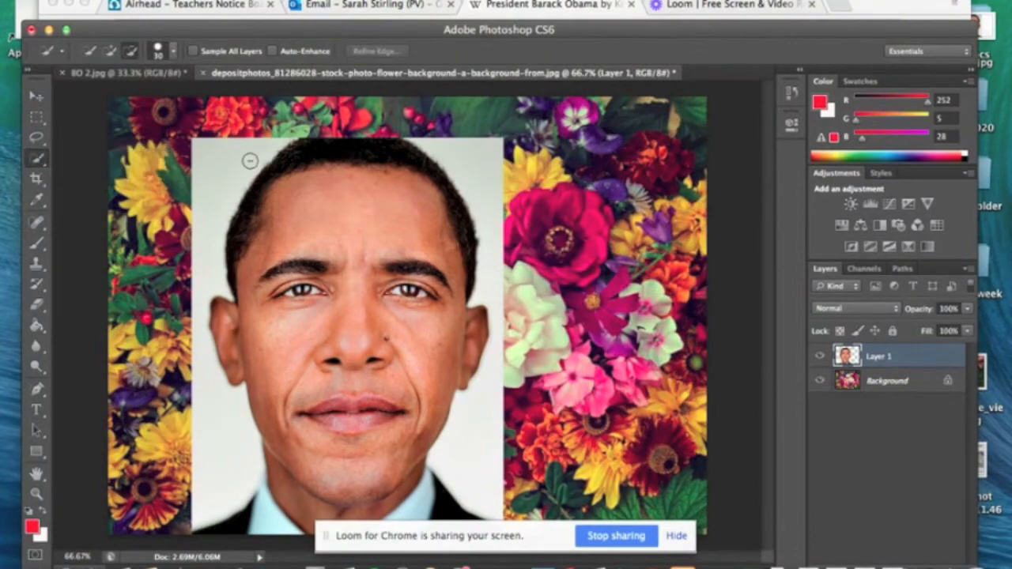
mouse_move(246, 144)
mouse_down()
mouse_move(222, 155)
mouse_move(204, 185)
mouse_up()
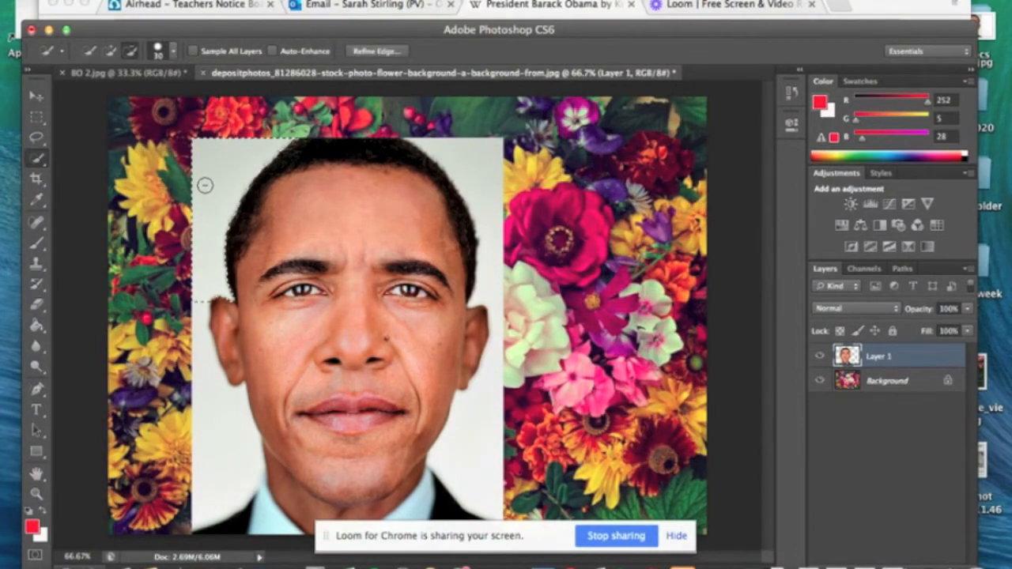
key(Delete)
right_click(206, 162)
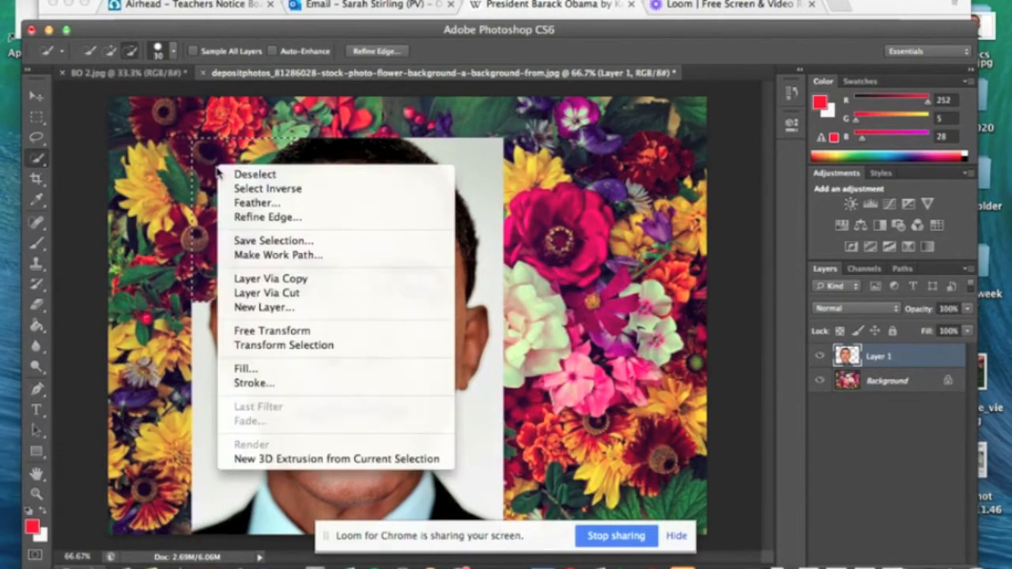
click(231, 169)
Quick-select and delete the white areas along the right side of the head and neck, clearing each selection
mouse_move(433, 147)
mouse_down()
mouse_move(488, 194)
mouse_move(491, 285)
mouse_up()
key(Delete)
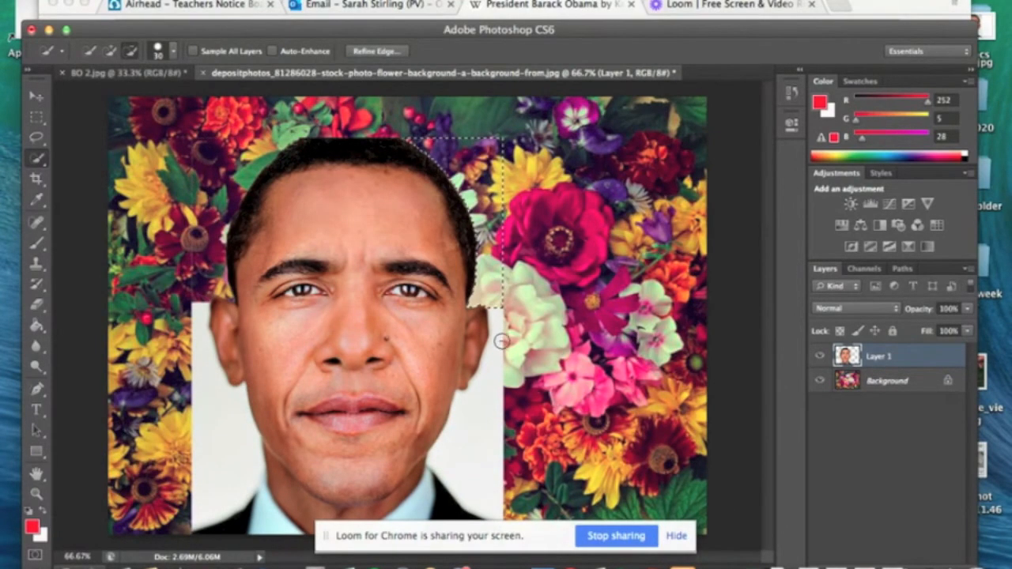
right_click(486, 316)
click(525, 258)
mouse_move(508, 322)
mouse_down()
mouse_move(495, 318)
mouse_move(492, 420)
mouse_move(465, 448)
mouse_up()
key(Delete)
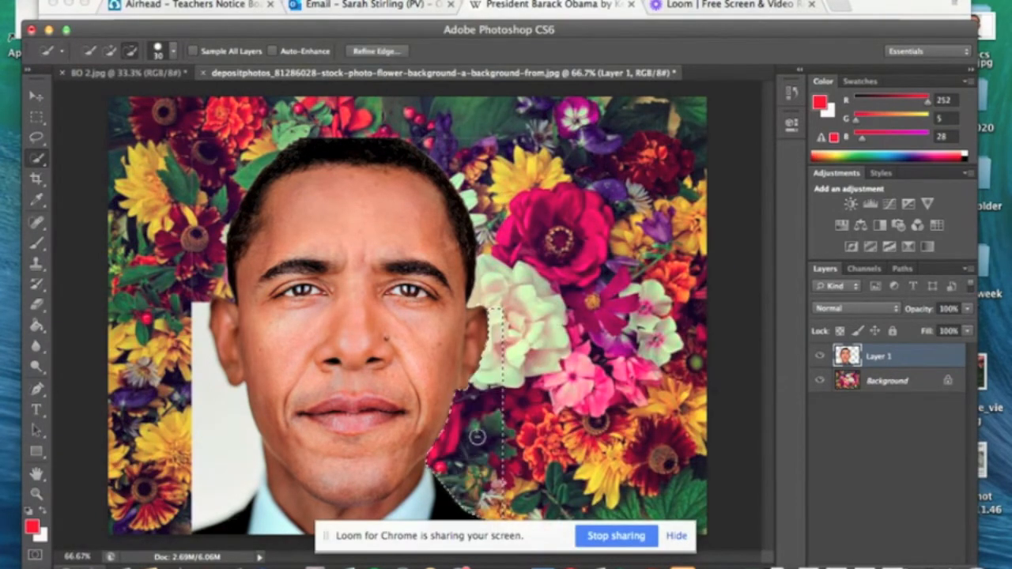
right_click(470, 440)
click(484, 256)
Quick-select and delete the remaining white area beside the left ear, cheek and neck, then deselect
drag(199, 308, 221, 457)
right_click(226, 442)
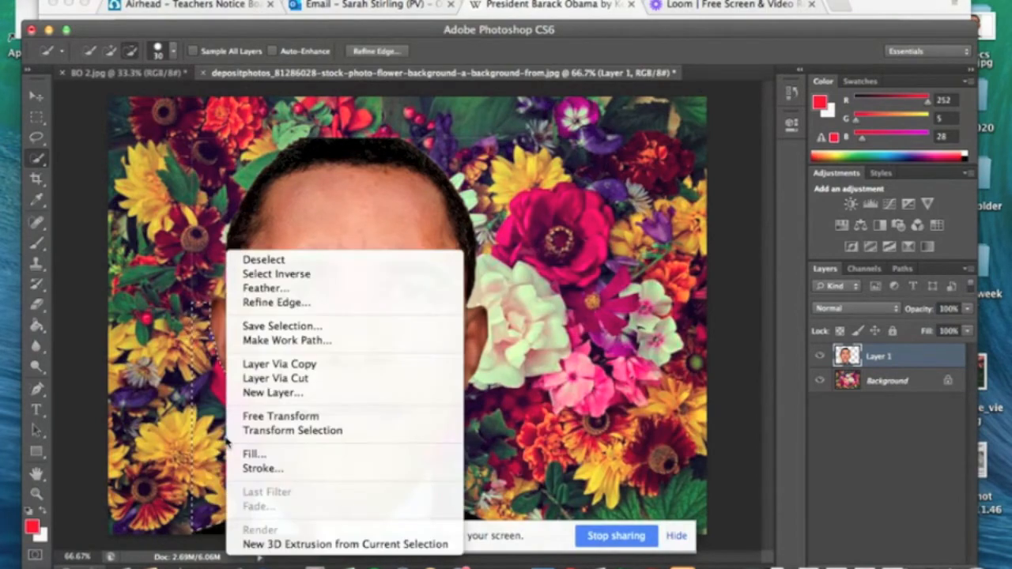
click(264, 259)
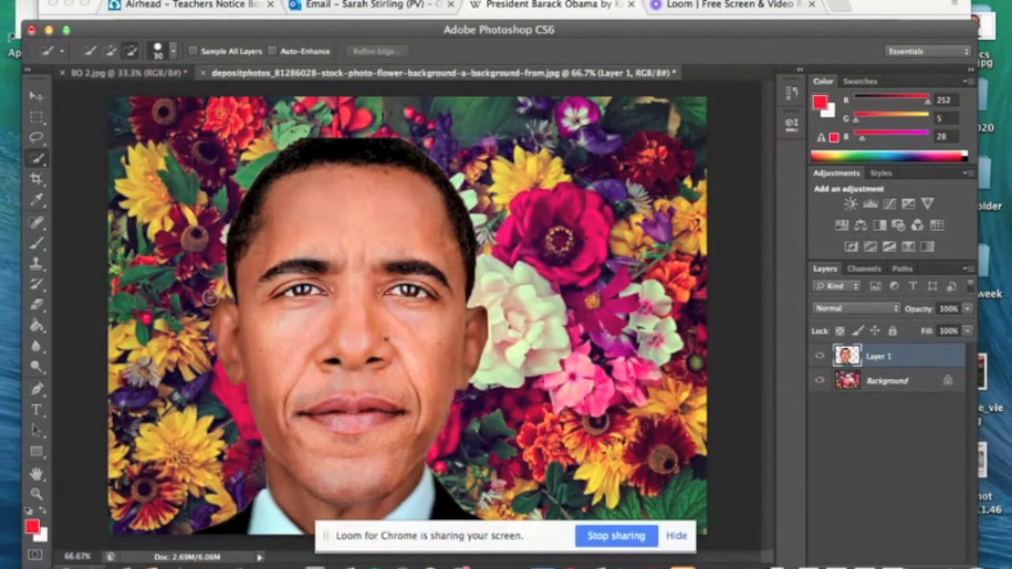
key(super+equal)
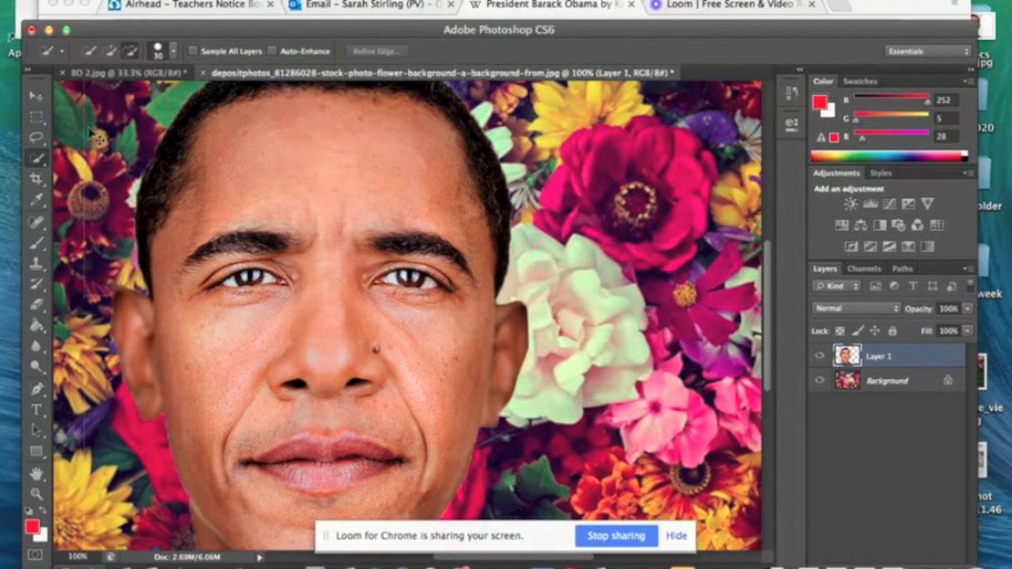
key(super+minus)
key(super+minus)
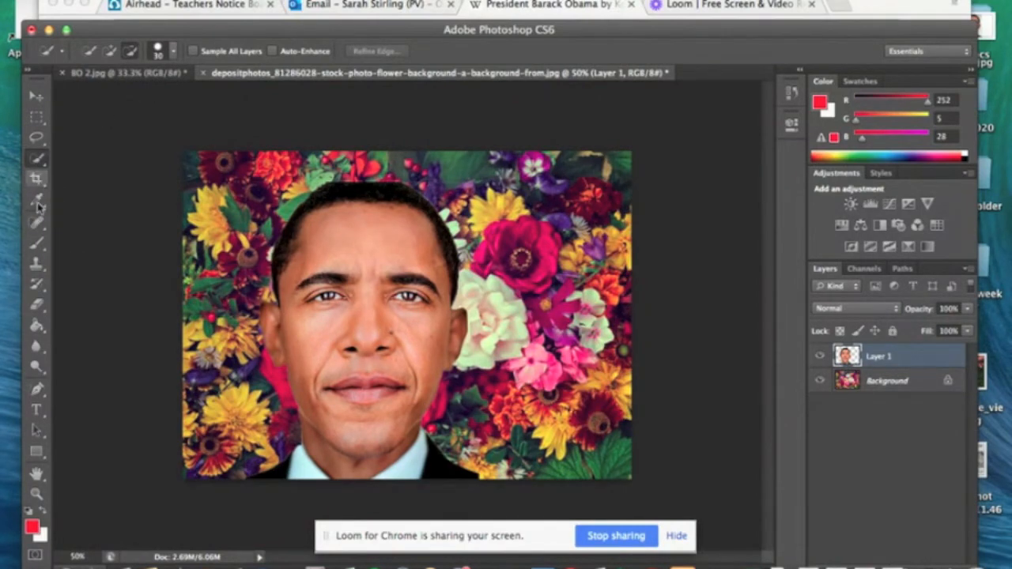
Choose the Eraser tool and reduce its brush size to about 68 px
click(38, 305)
click(38, 305)
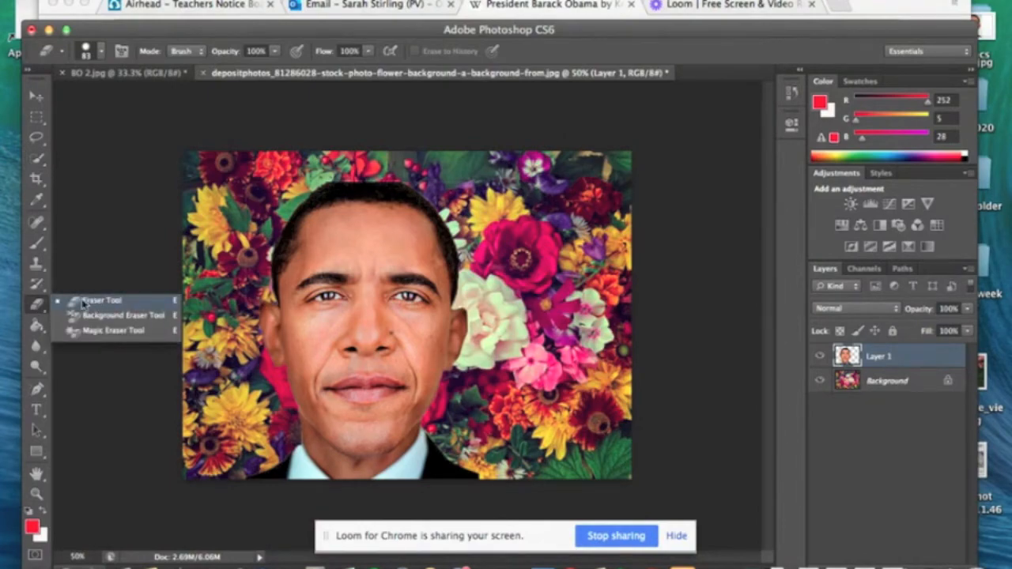
click(83, 301)
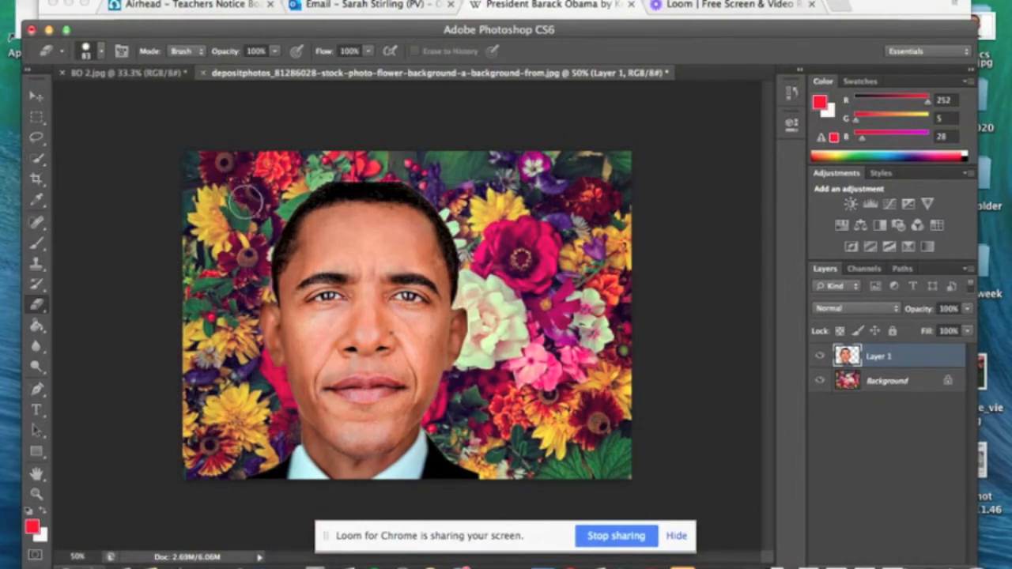
click(99, 52)
mouse_move(112, 102)
mouse_down()
mouse_move(196, 103)
mouse_move(100, 98)
mouse_up()
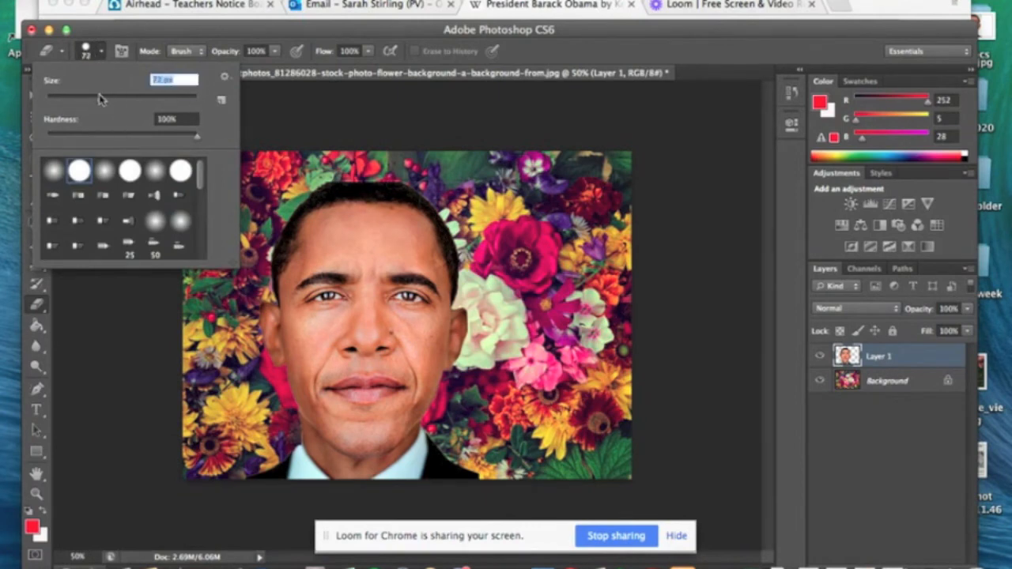
click(260, 167)
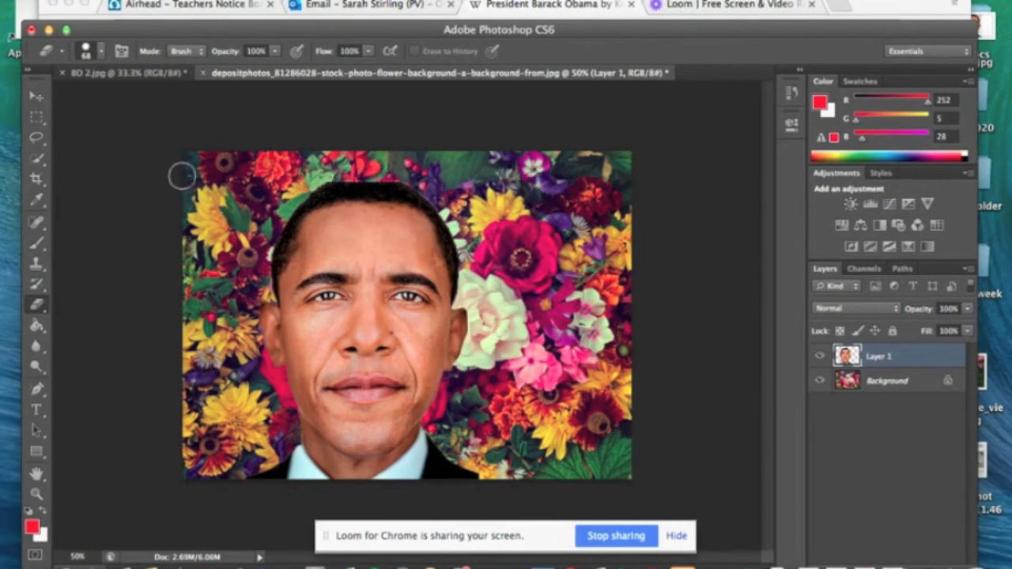
Crop the composition closely around the head, trimming flowers from the right, left and top, and switch to the Move tool
click(36, 180)
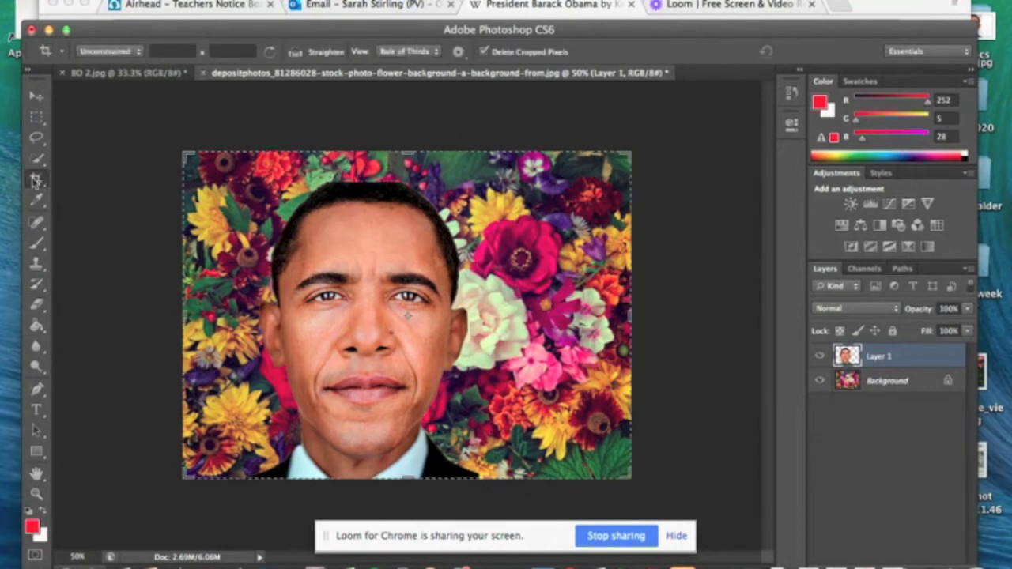
drag(631, 477, 555, 477)
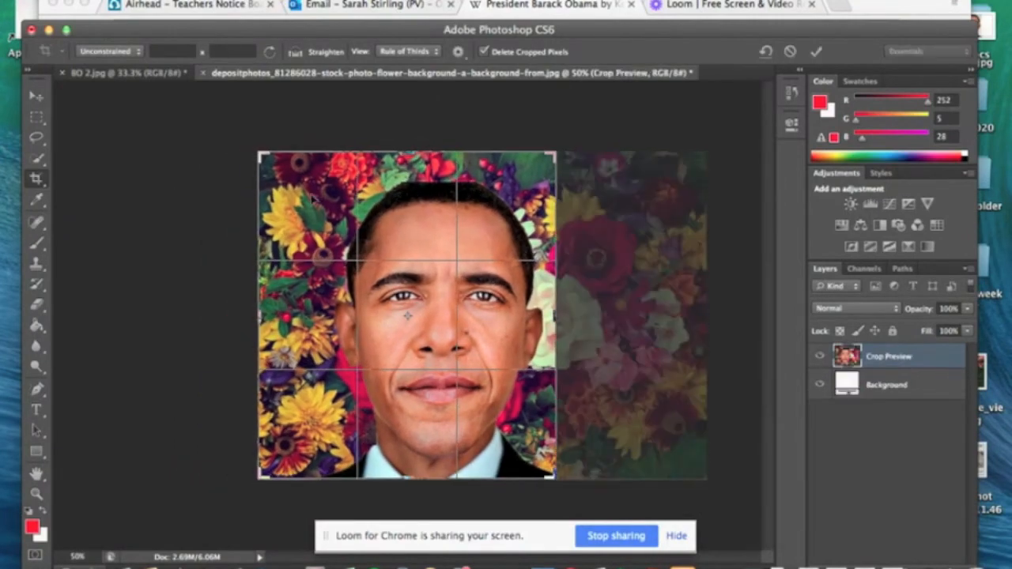
drag(258, 152, 291, 168)
key(Return)
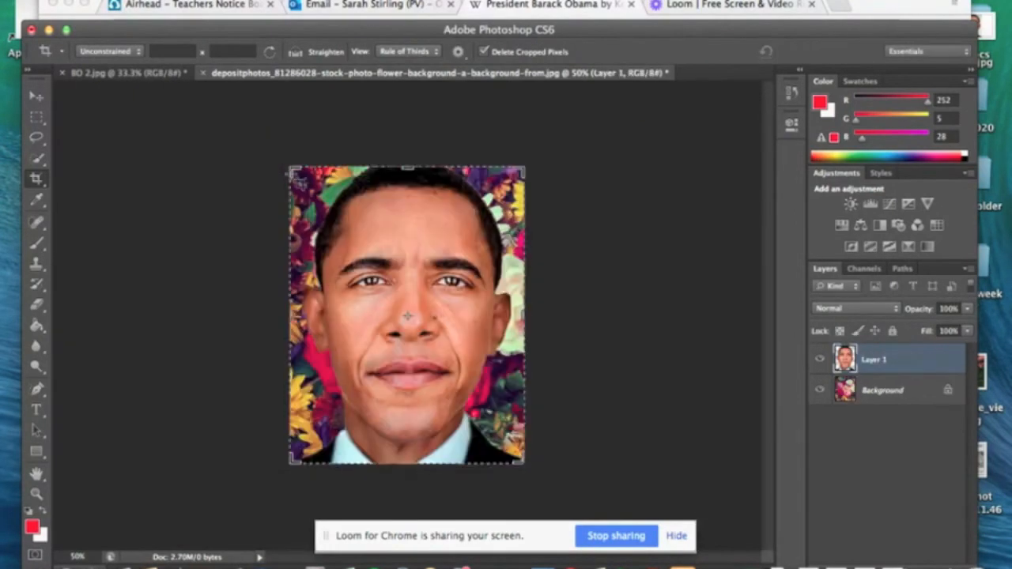
click(37, 98)
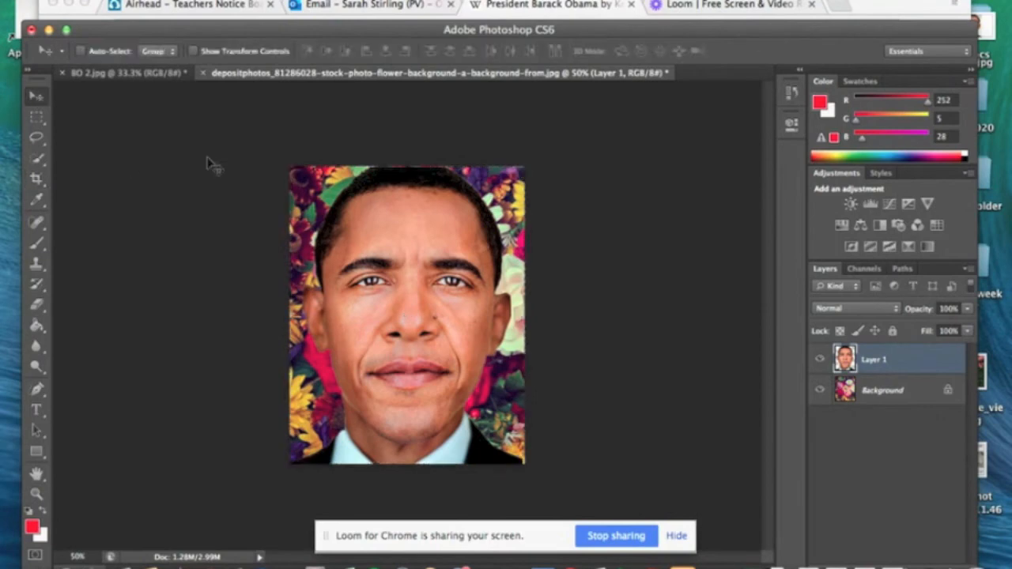
Crop a thin sliver off the image's top edge and return to the Move tool
click(38, 177)
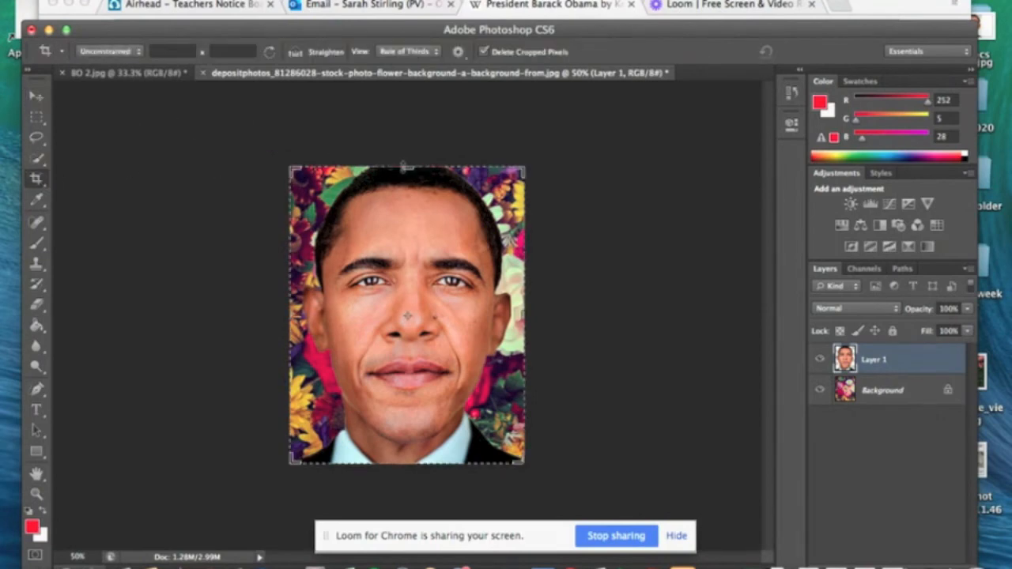
drag(406, 168, 404, 167)
key(Return)
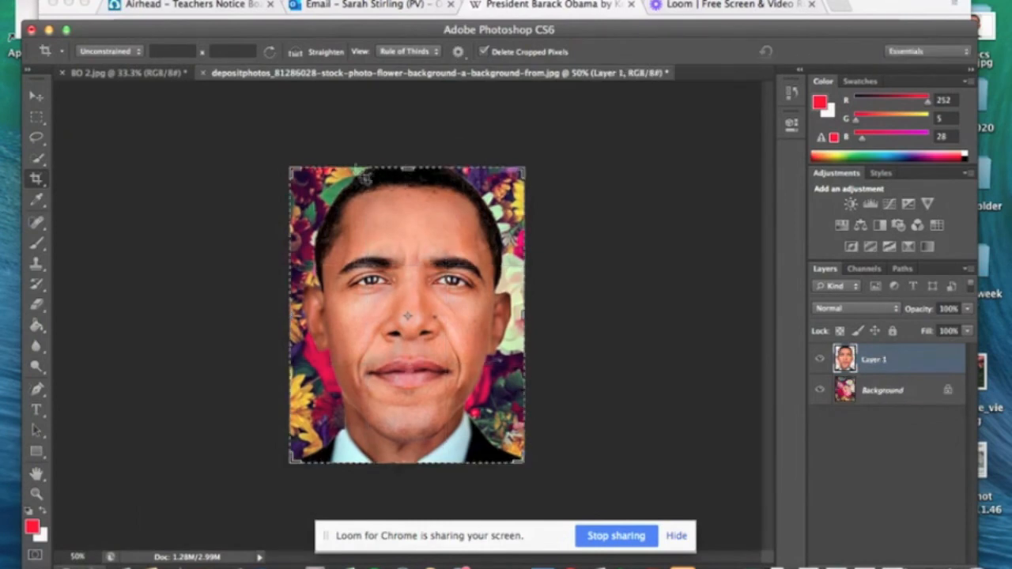
click(37, 98)
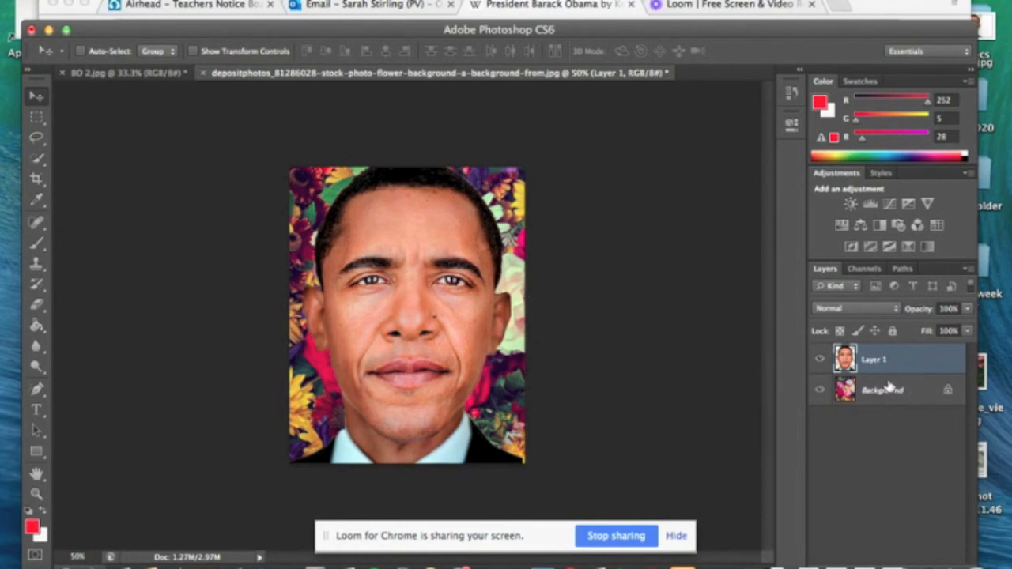
Flatten the portrait and flower layers into a single background layer
click(245, 2)
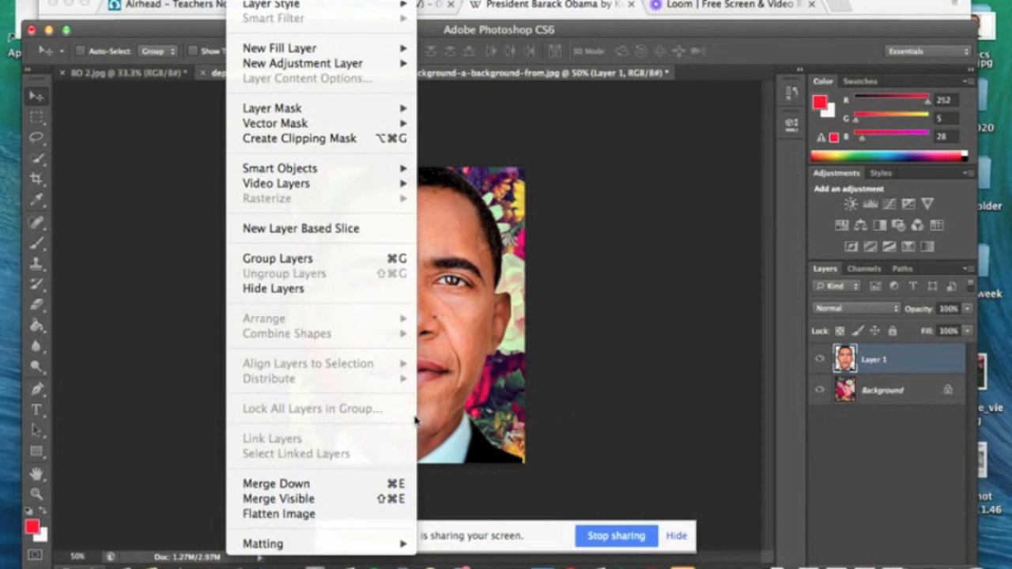
click(311, 514)
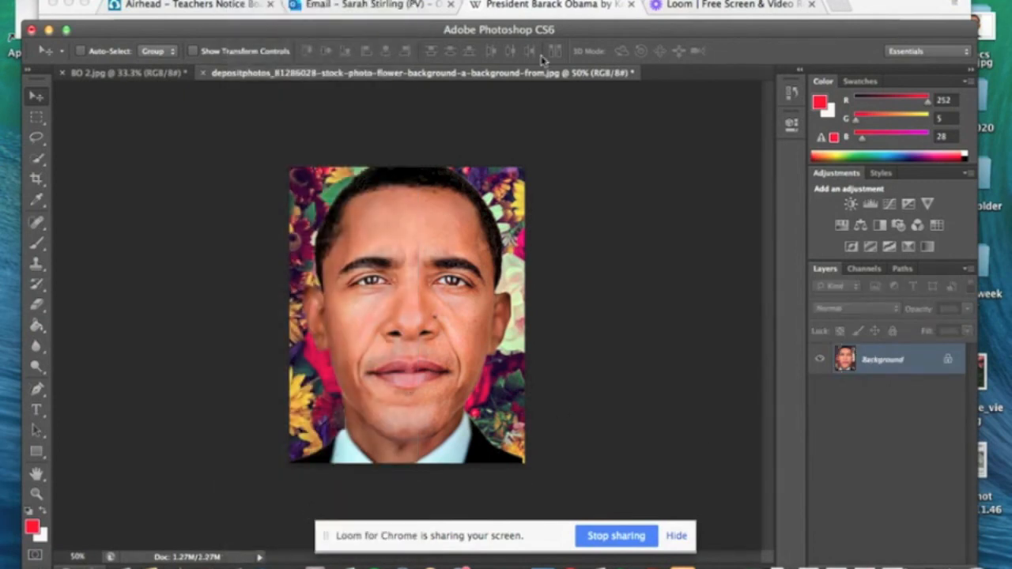
click(716, 7)
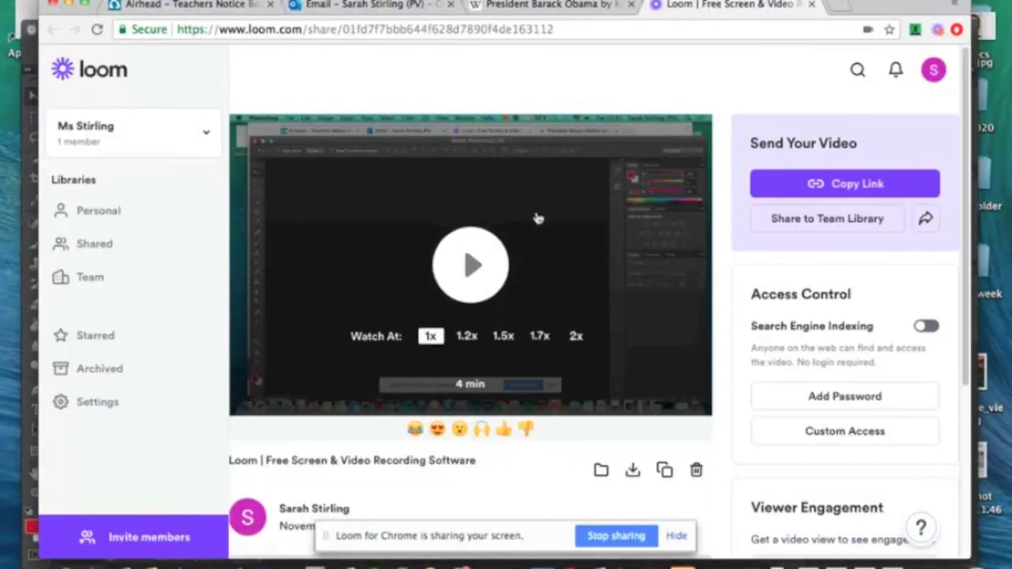